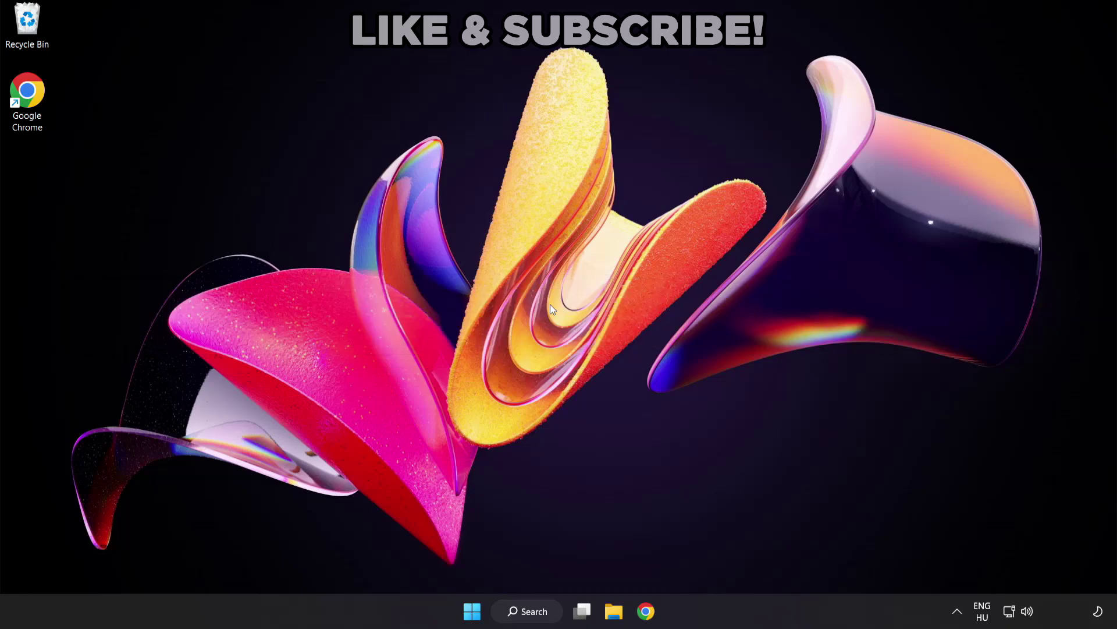
Bring up Windows Search from the taskbar to look for Device Manager.
left_click(537, 616)
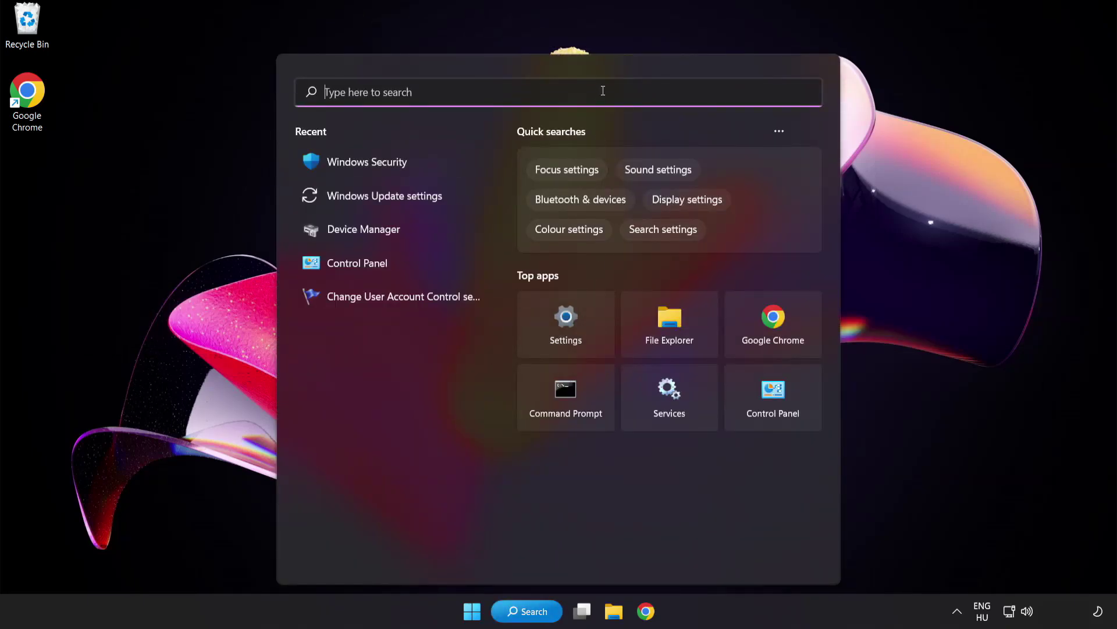
type("device ma")
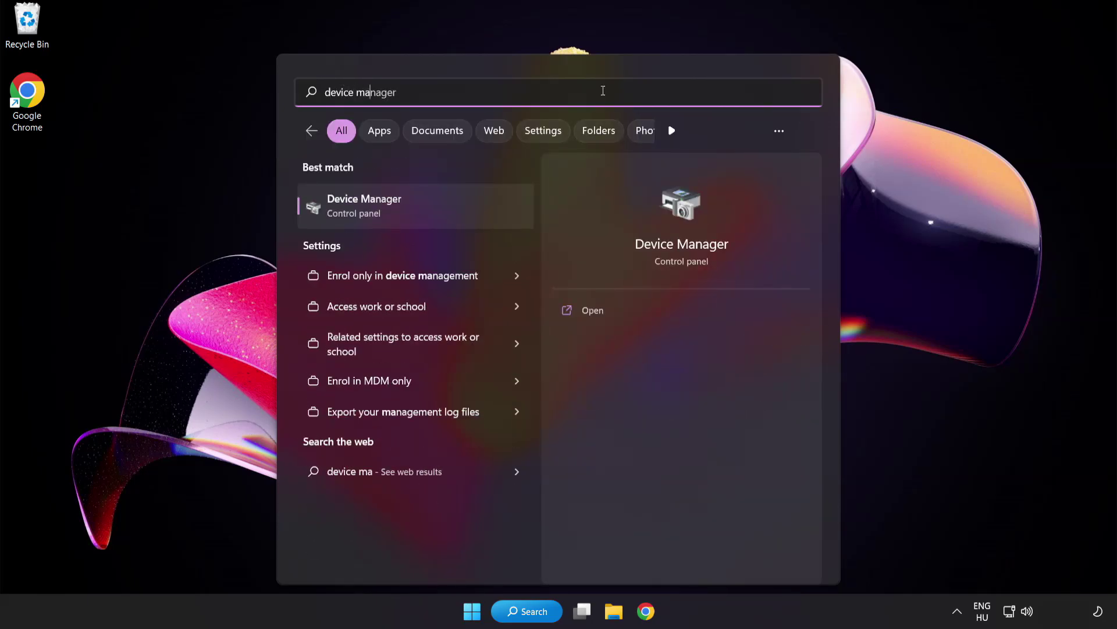
type("nager")
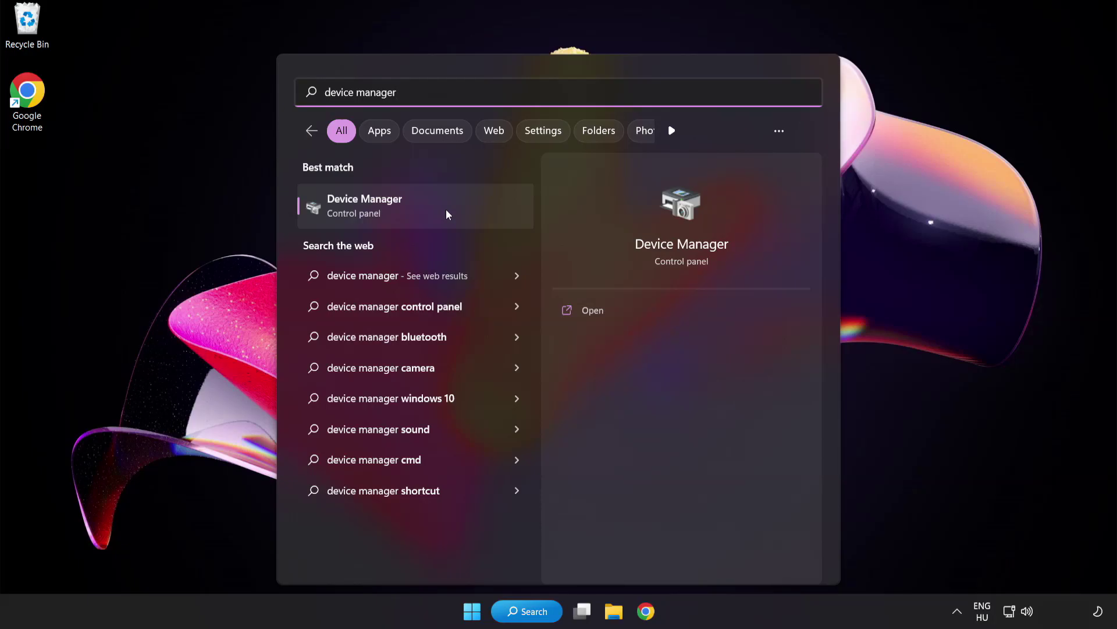
Launch Device Manager and locate the VMware SVGA 3D adapter under Display adapters.
left_click(446, 214)
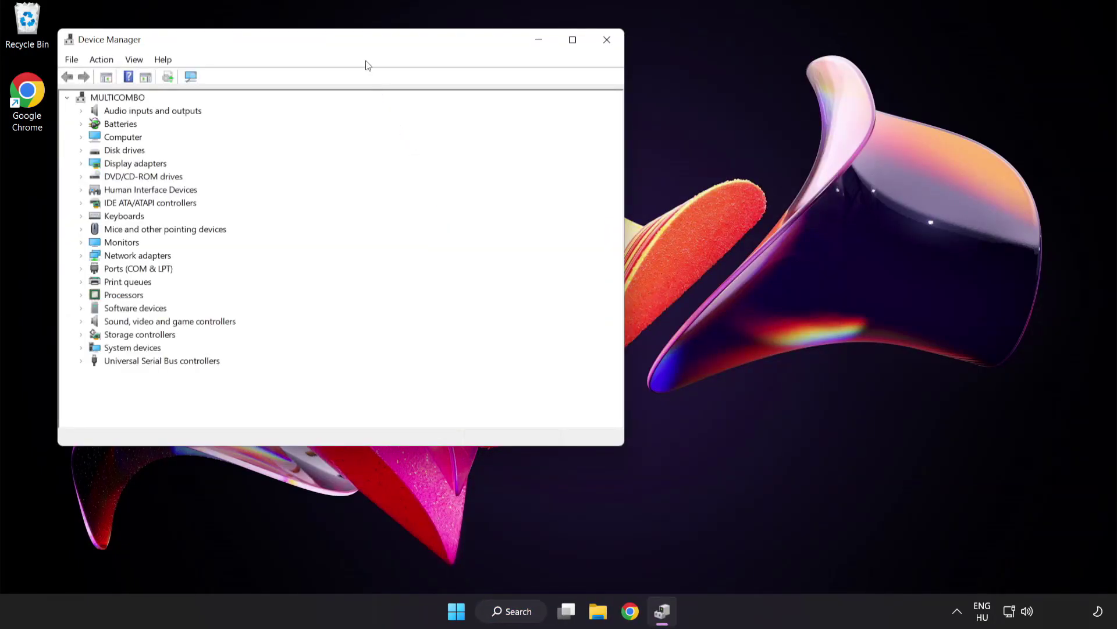
left_click_drag(360, 43, 546, 118)
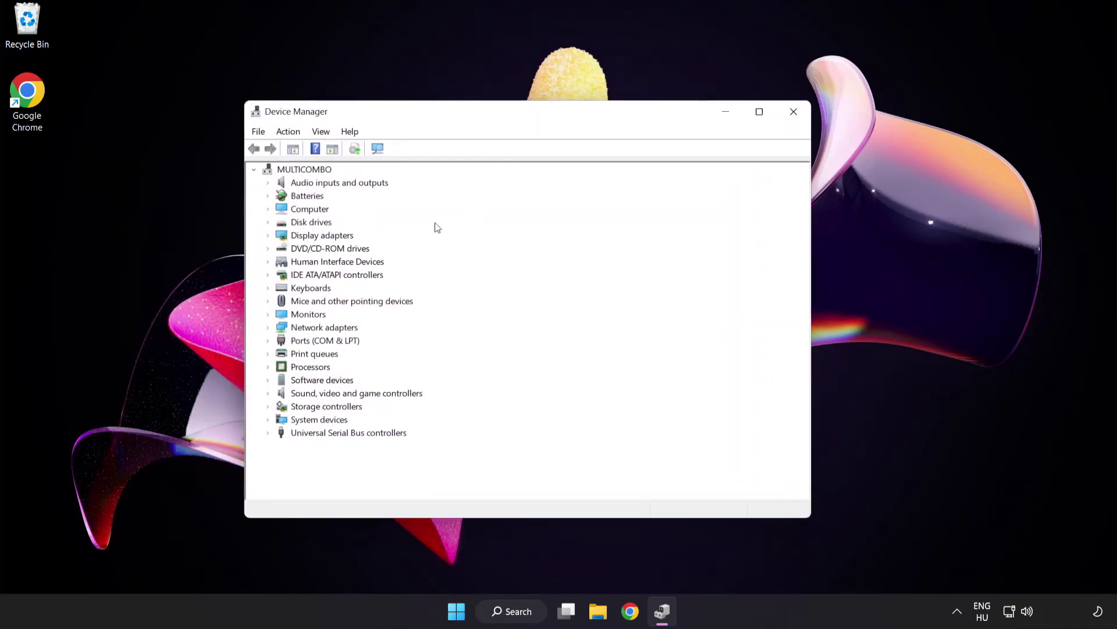
left_click(345, 238)
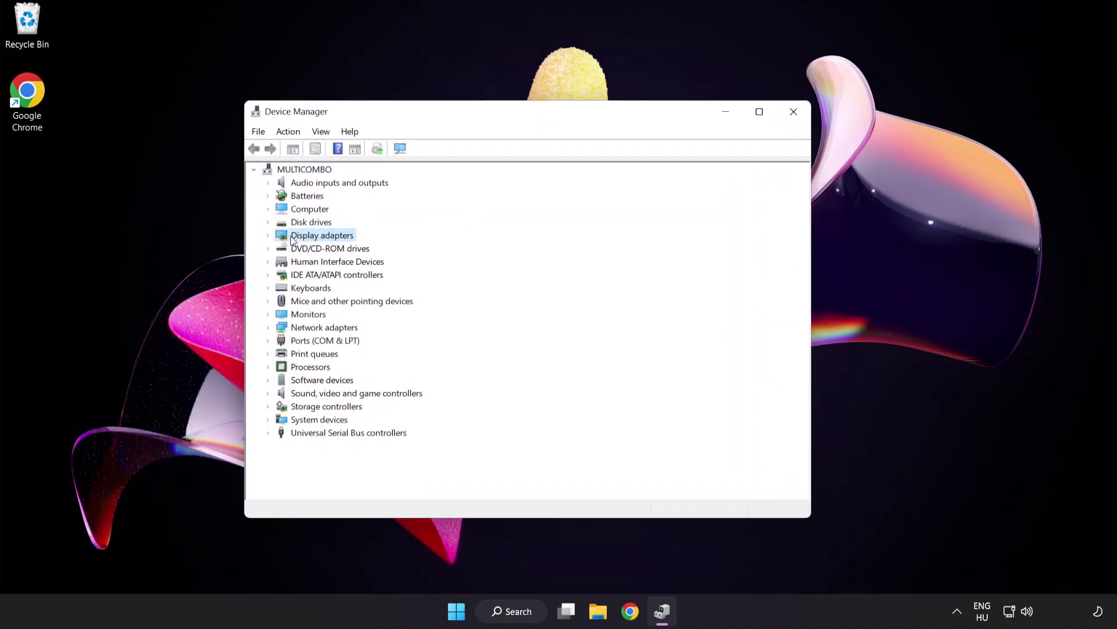
left_click(269, 236)
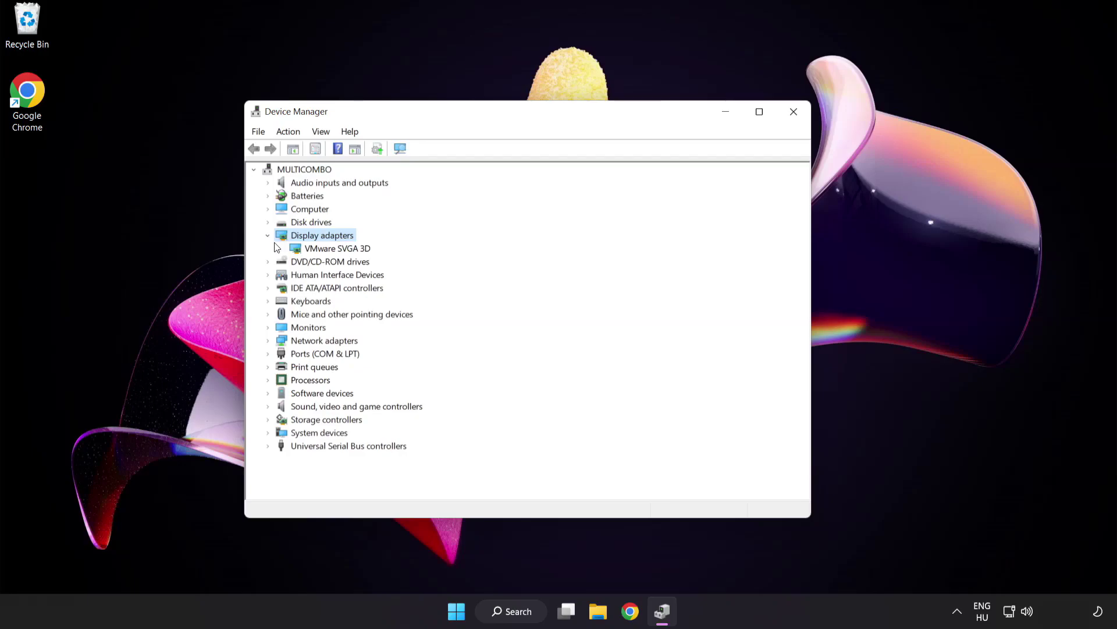
left_click(296, 252)
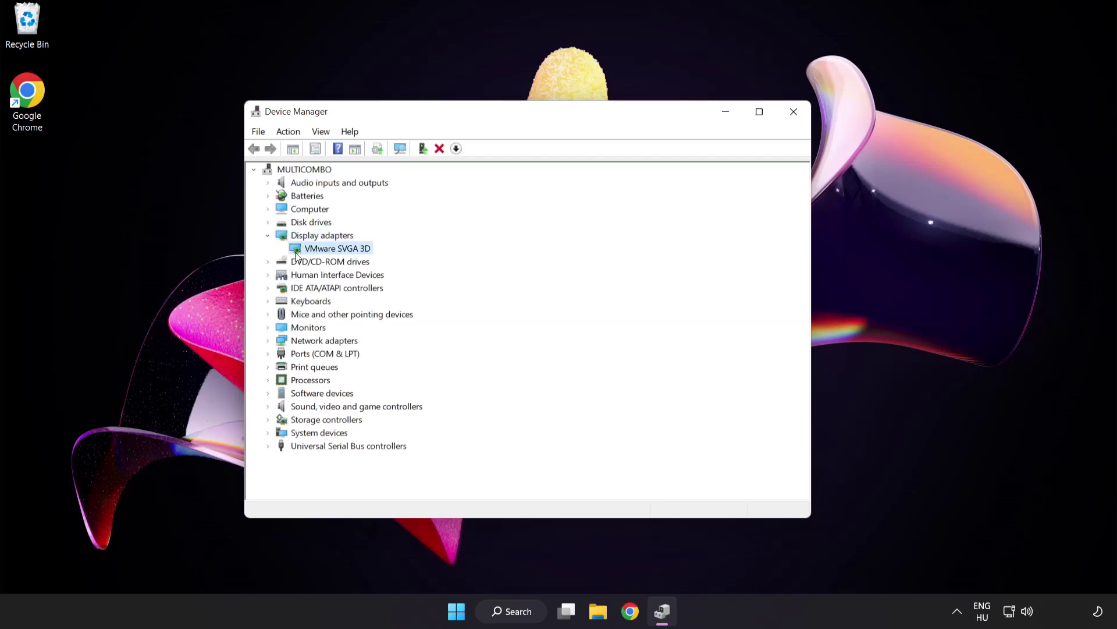
Update the VMware SVGA 3D driver with automatic search, confirming the best driver is installed.
right_click(330, 251)
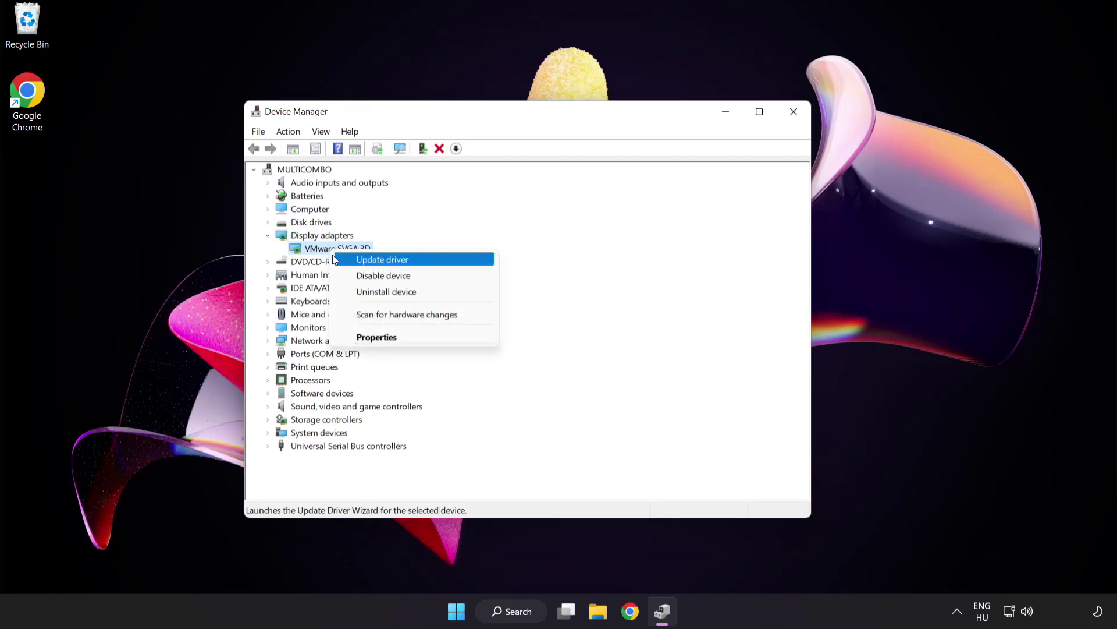
left_click(433, 260)
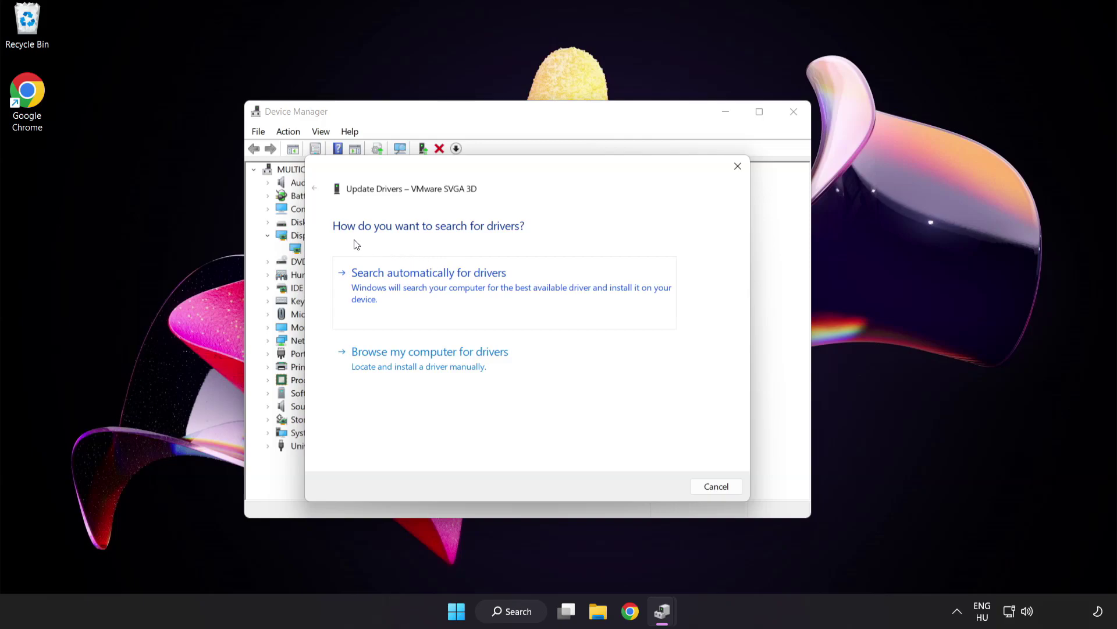
left_click(487, 284)
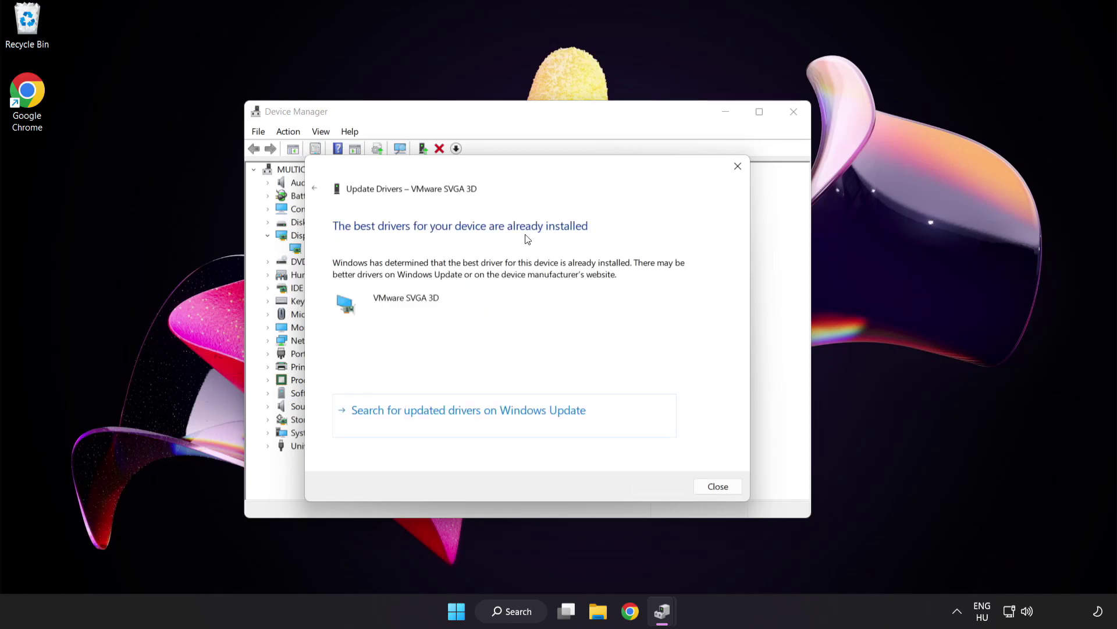
left_click(715, 488)
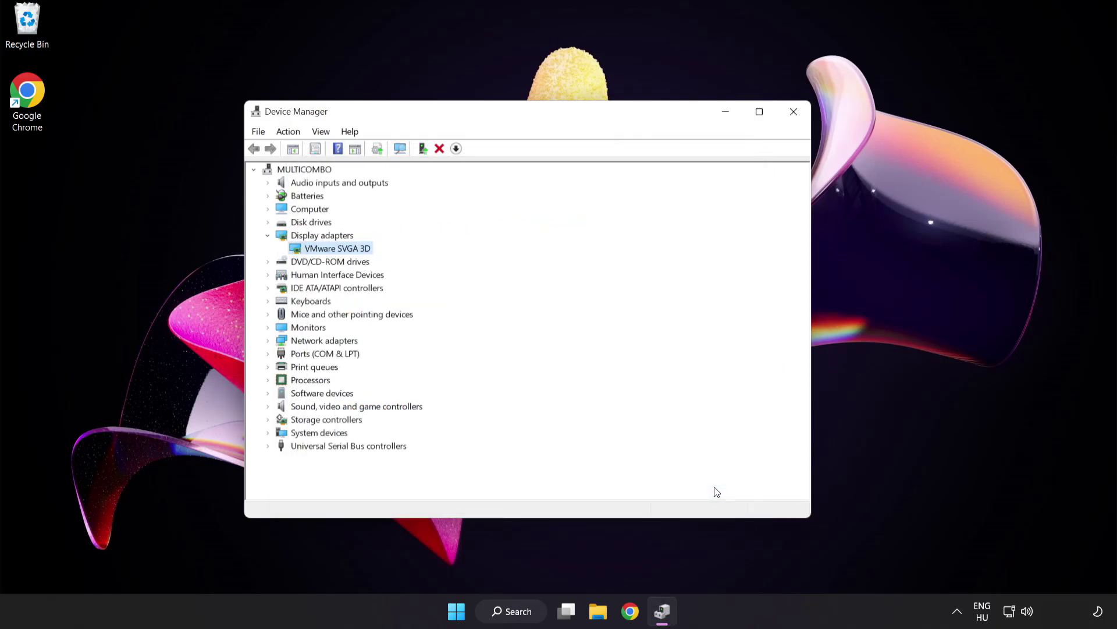
Check for Windows updates in Settings, confirm the PC is up to date, and close Settings.
left_click(792, 114)
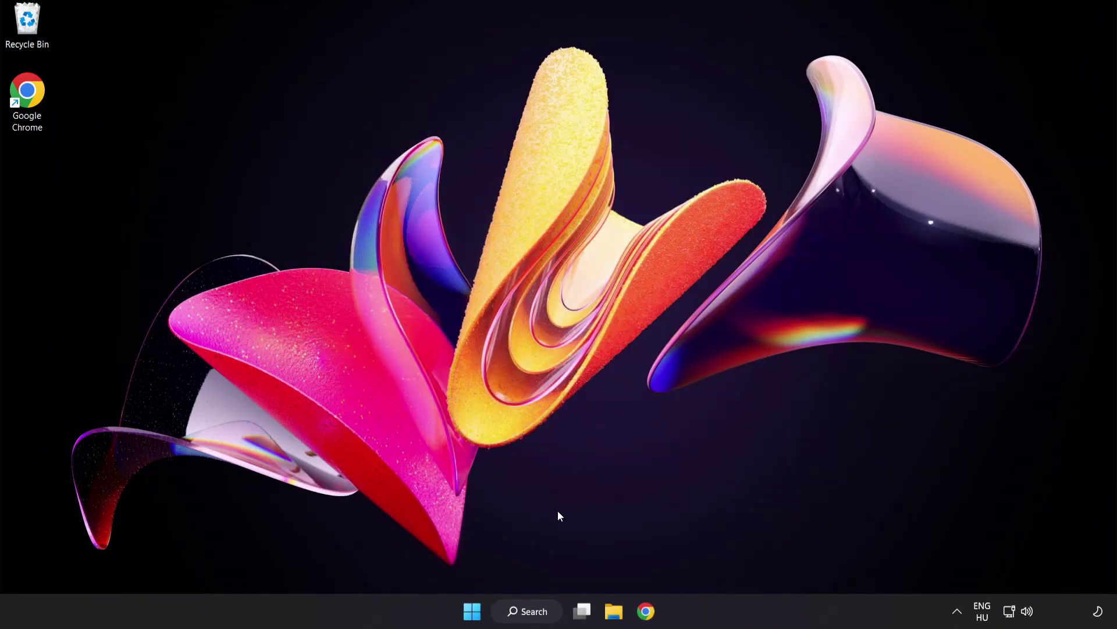
left_click(542, 613)
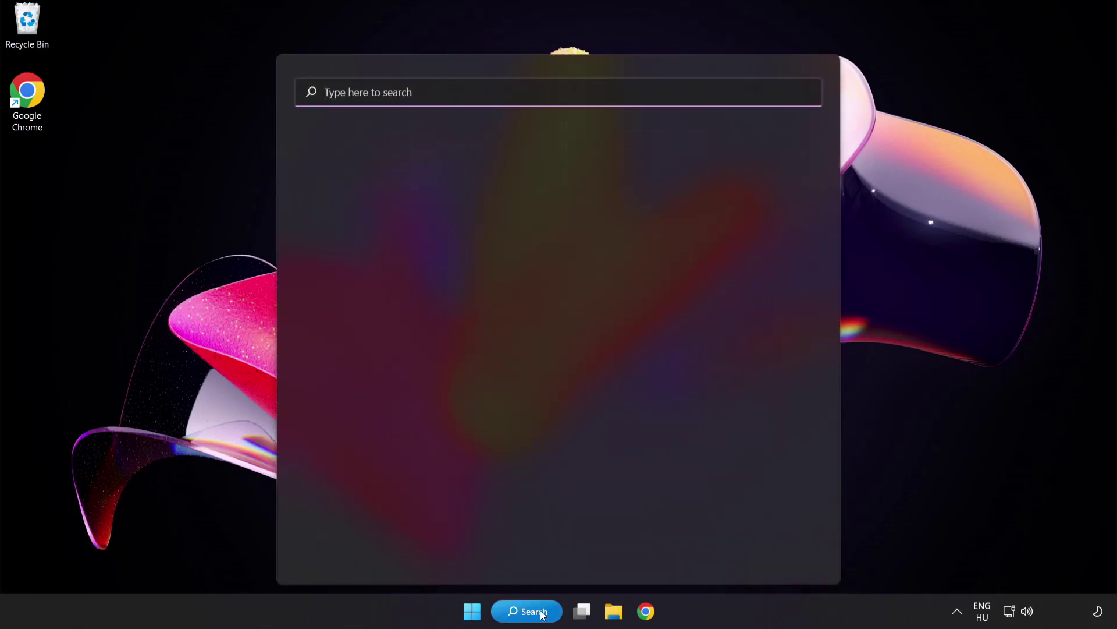
type("u")
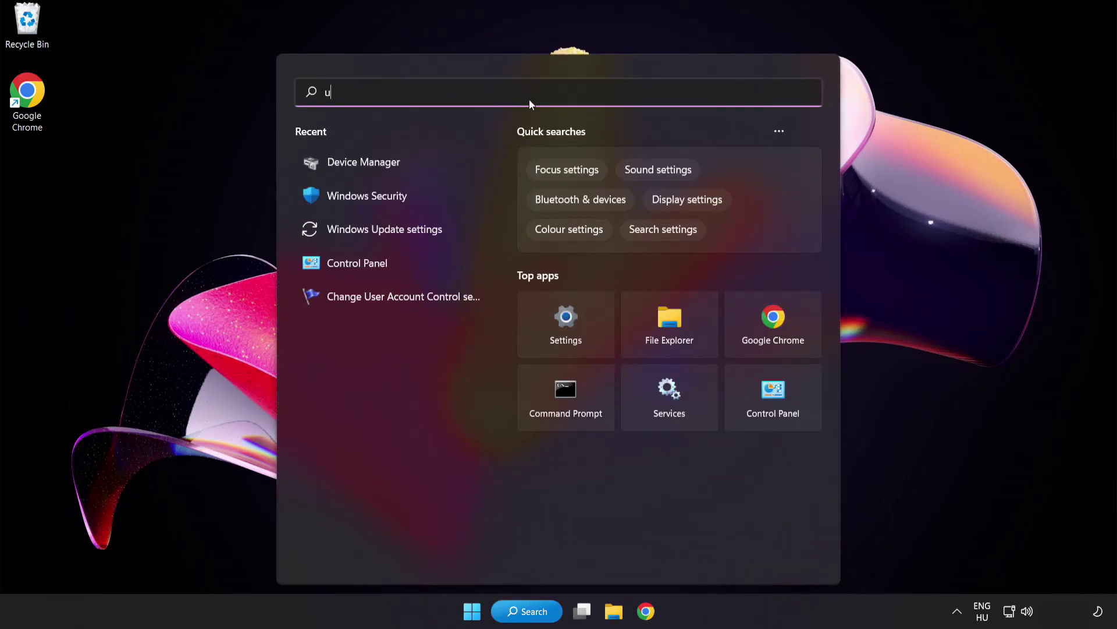
type("pdate")
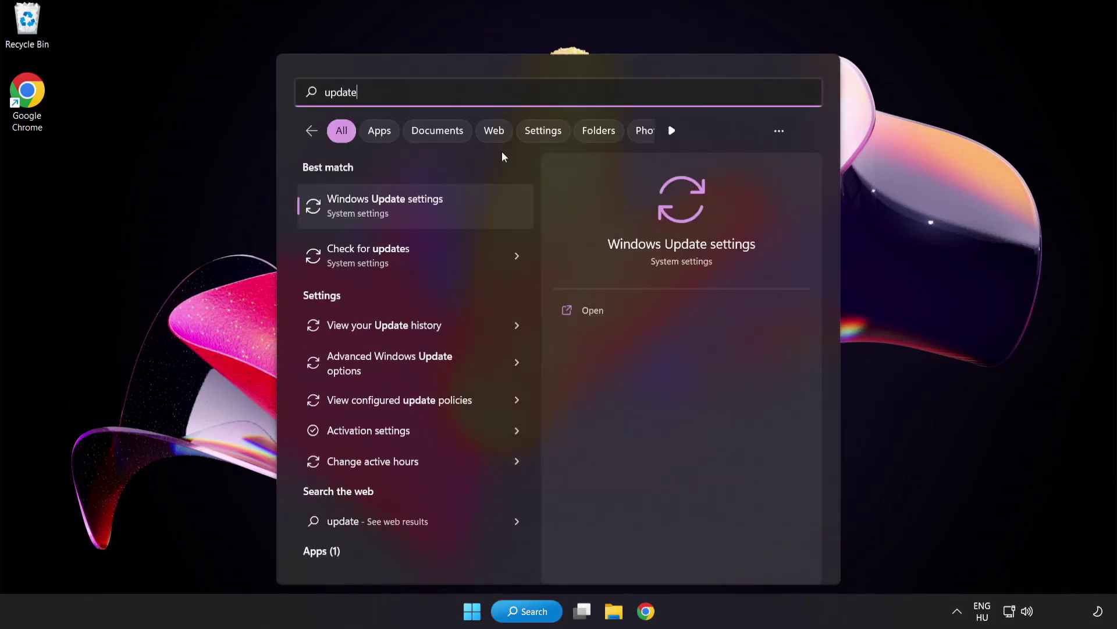
left_click(426, 212)
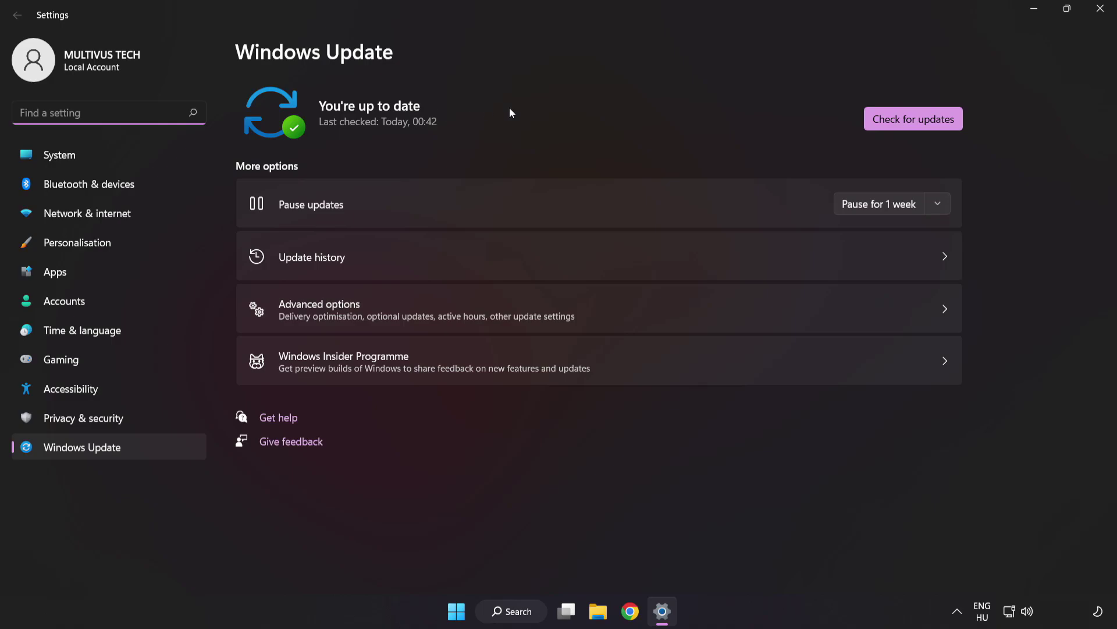
left_click(909, 125)
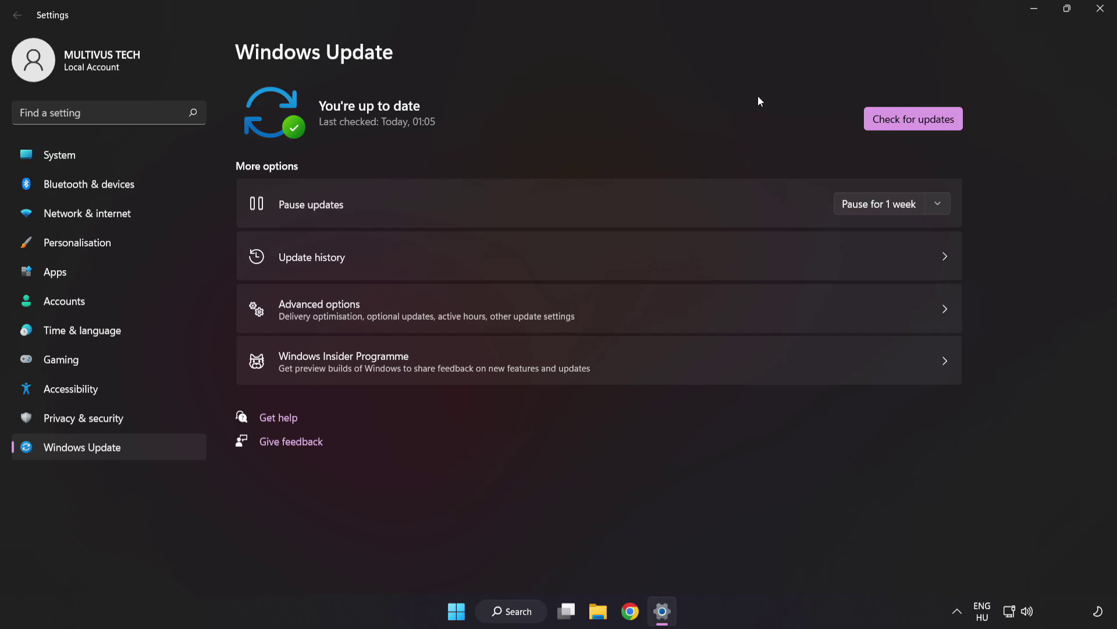
left_click(1099, 17)
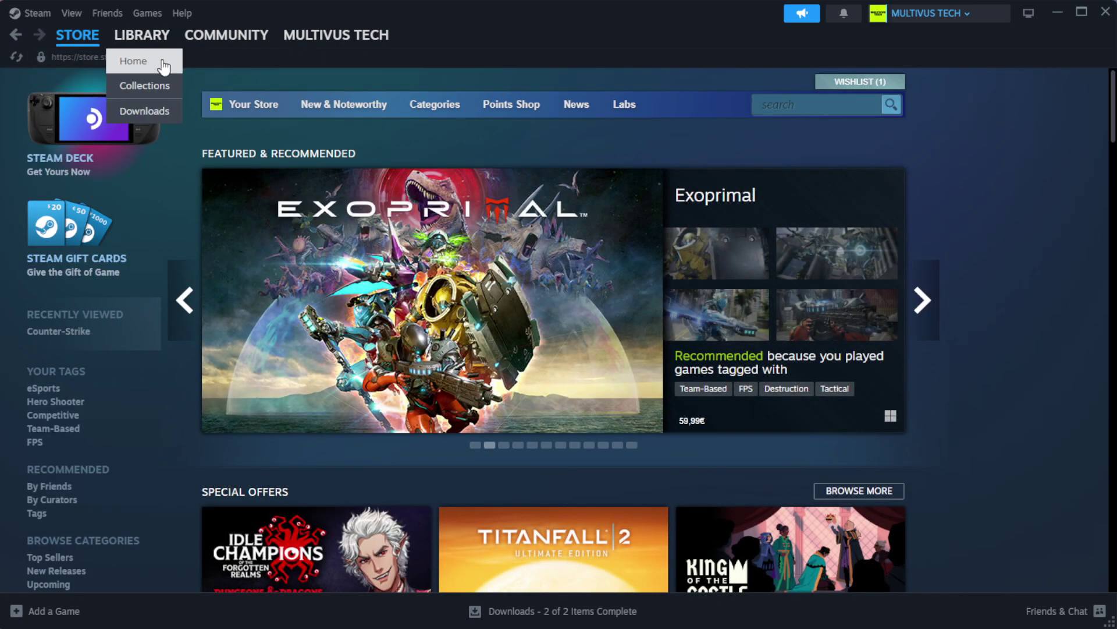
From the Steam Library, verify integrity of YOUR NOT WORKING GAME's installed files (1039 validated).
left_click(143, 59)
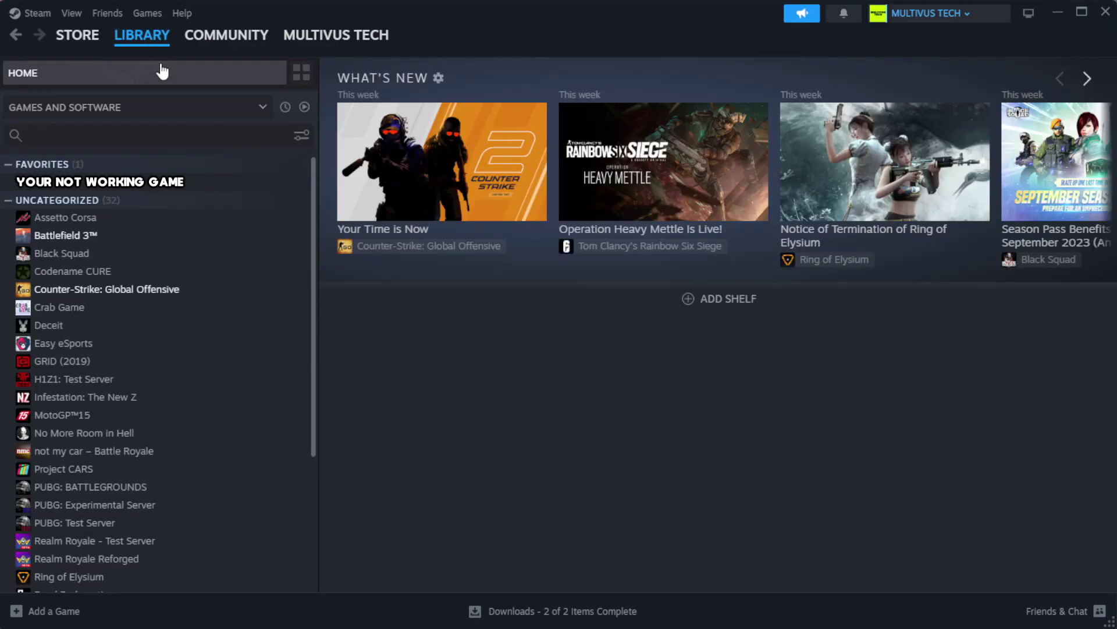
right_click(275, 184)
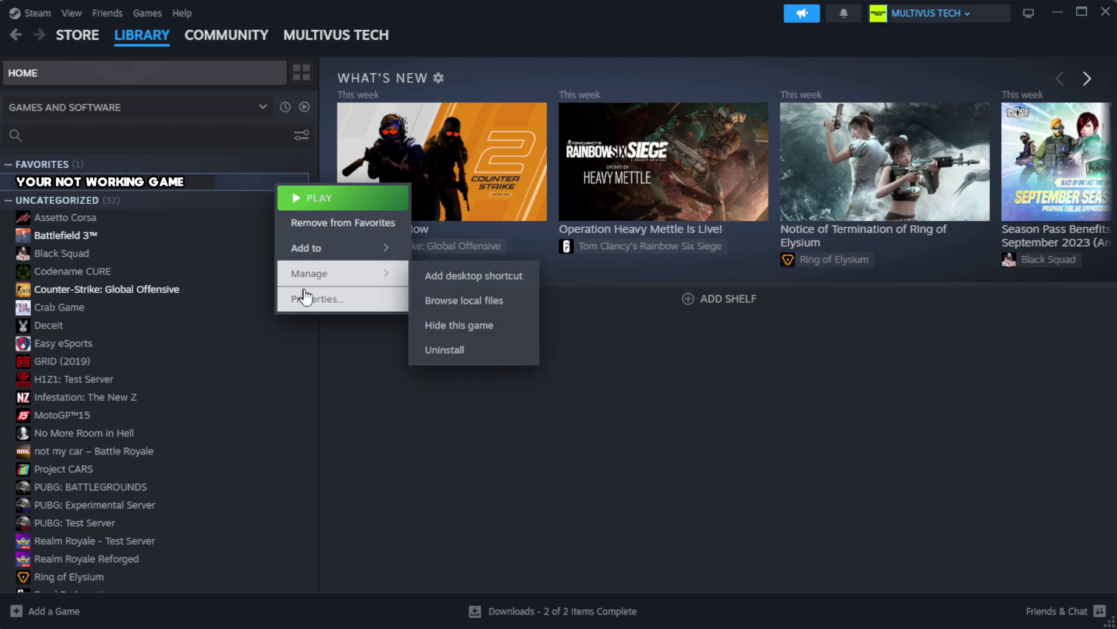
left_click(354, 304)
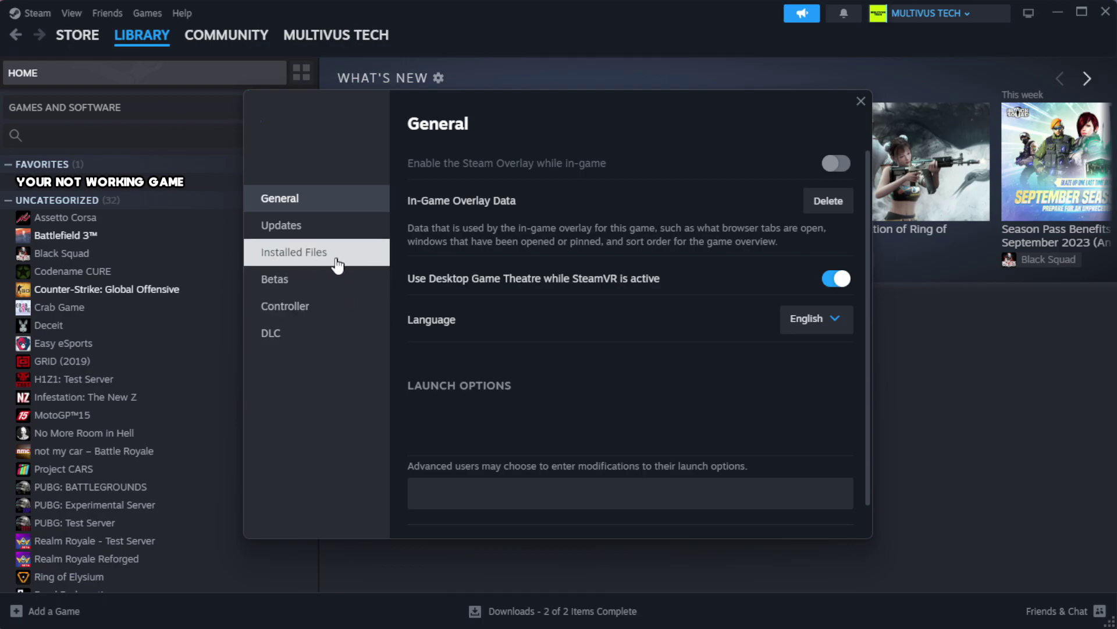
left_click(367, 265)
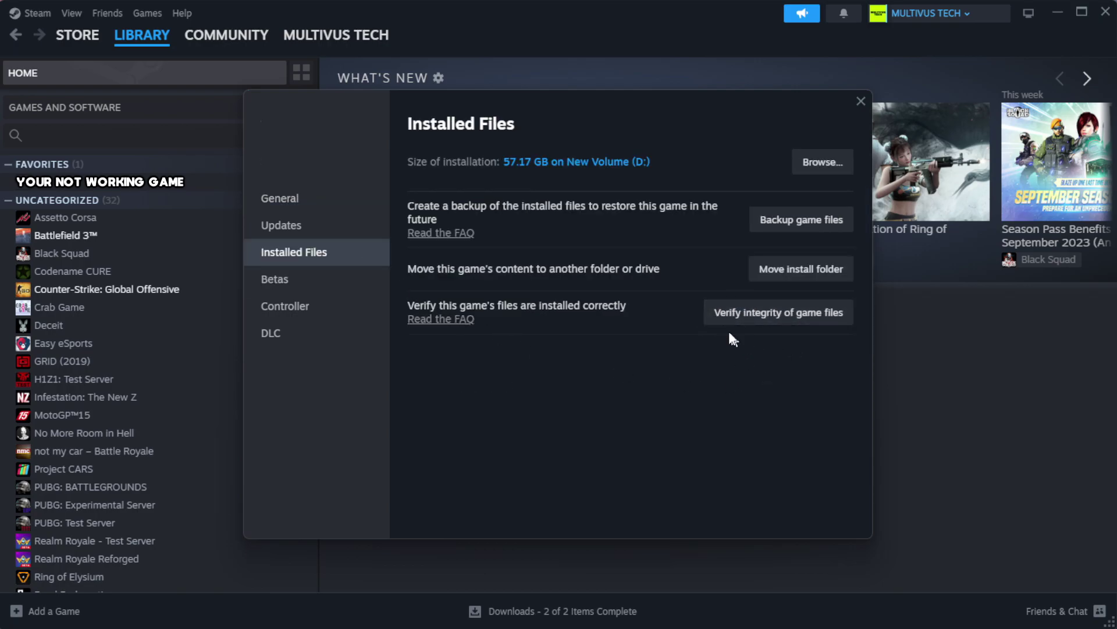
left_click(785, 318)
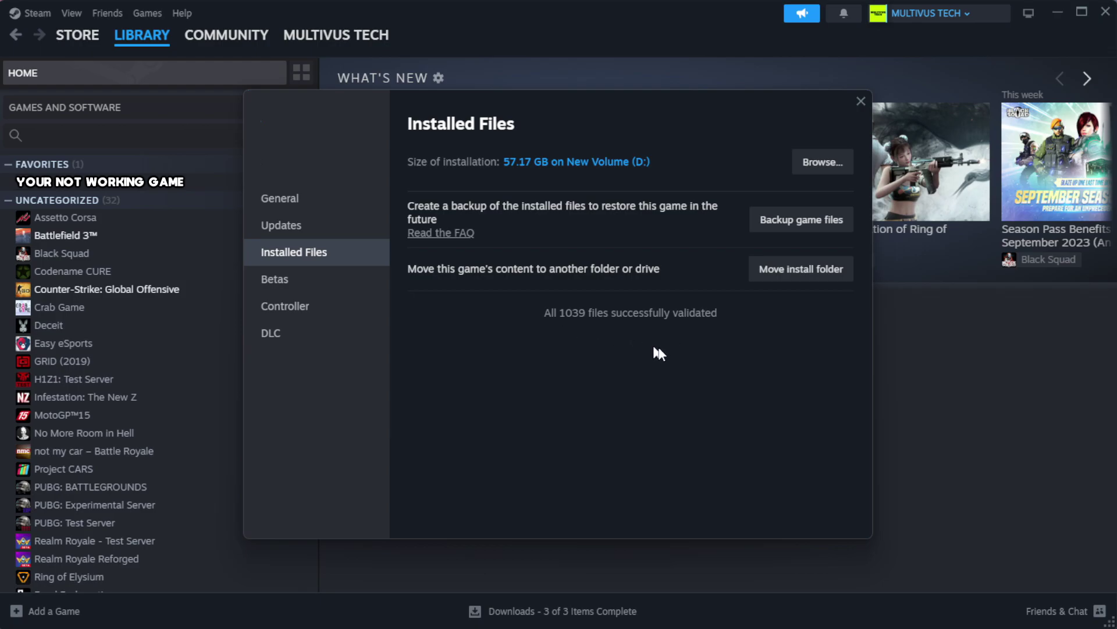
Browse to the install folder and reach the game shortcut's Compatibility properties.
left_click(821, 165)
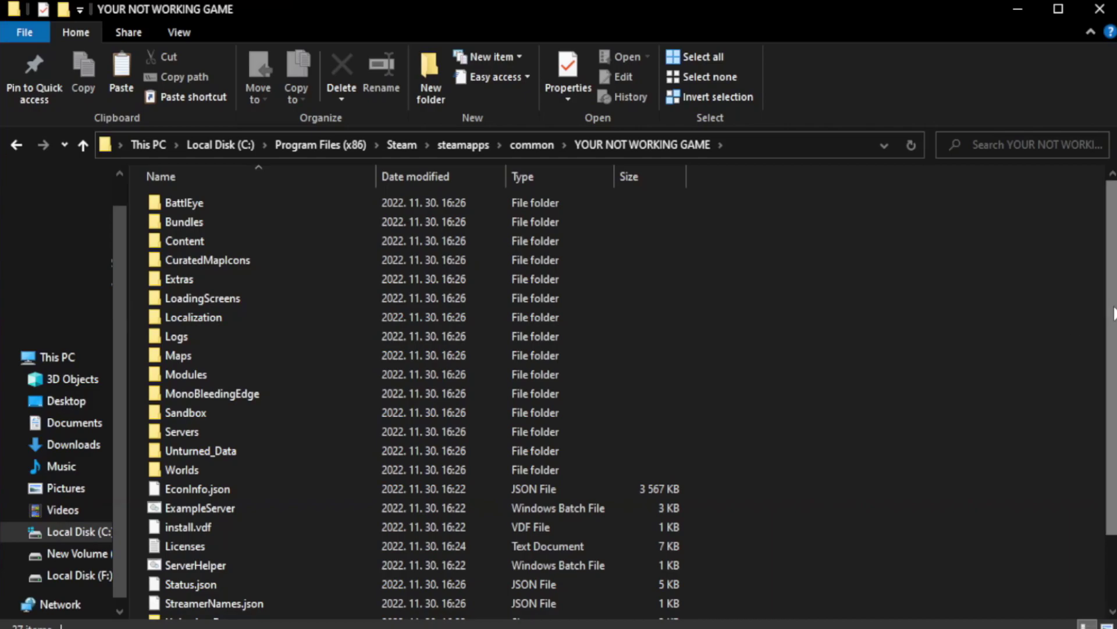
left_click_drag(1114, 344, 1115, 416)
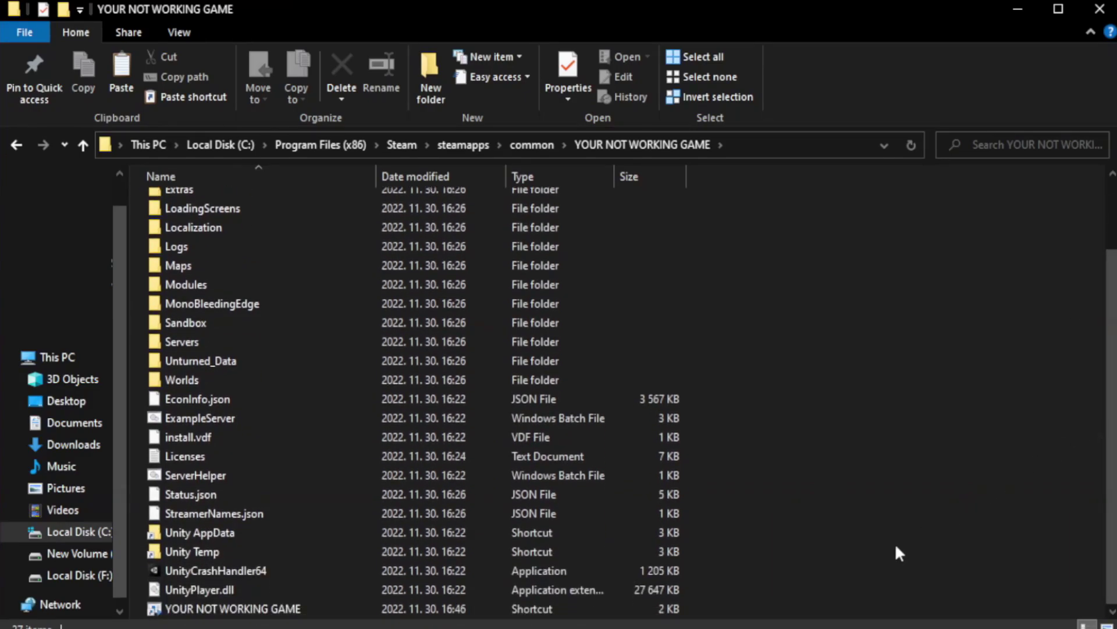
left_click(441, 610)
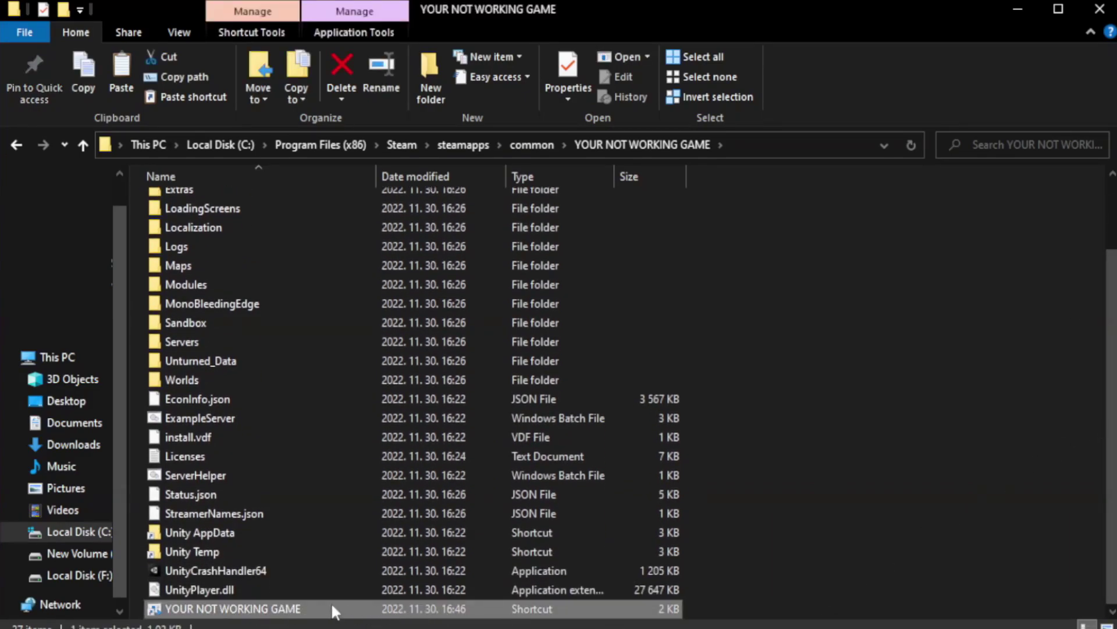
right_click(373, 606)
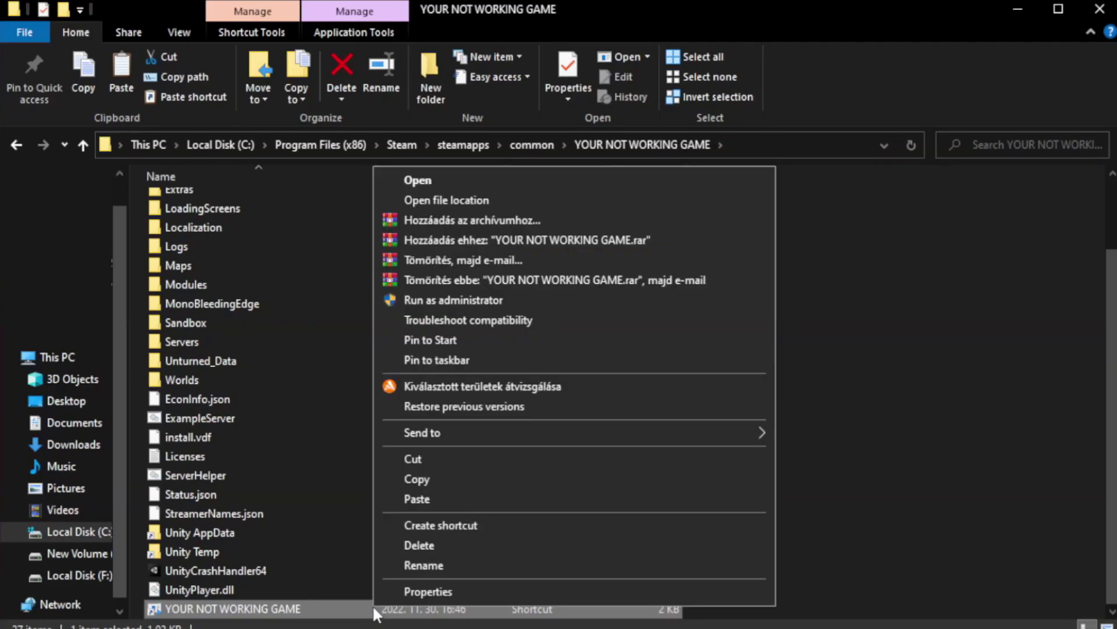
left_click(569, 597)
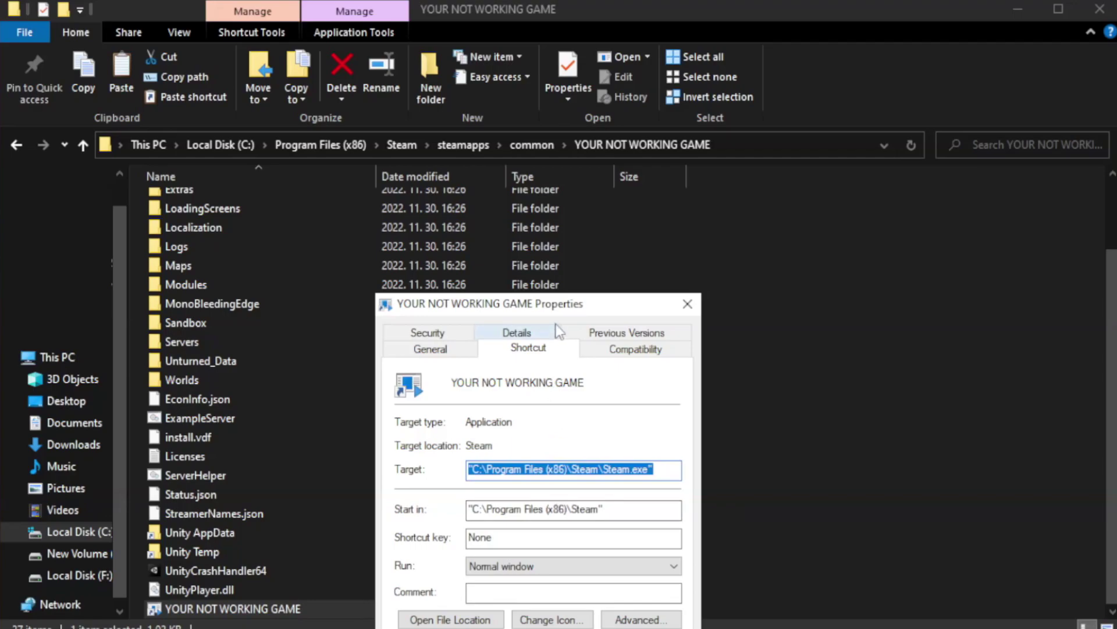
left_click_drag(562, 308, 561, 115)
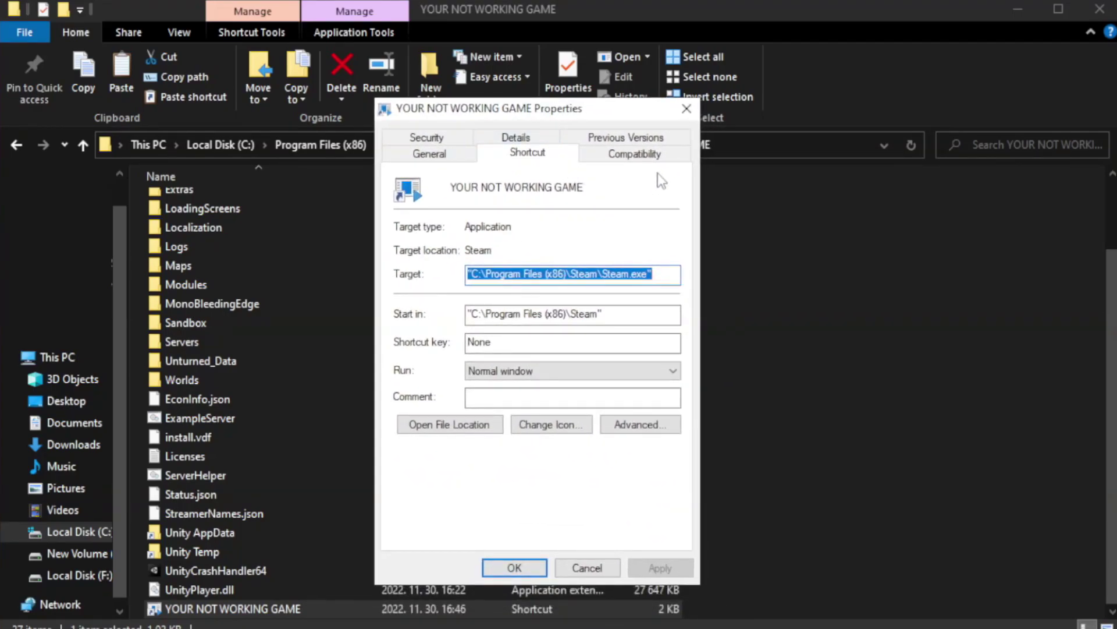
left_click(627, 163)
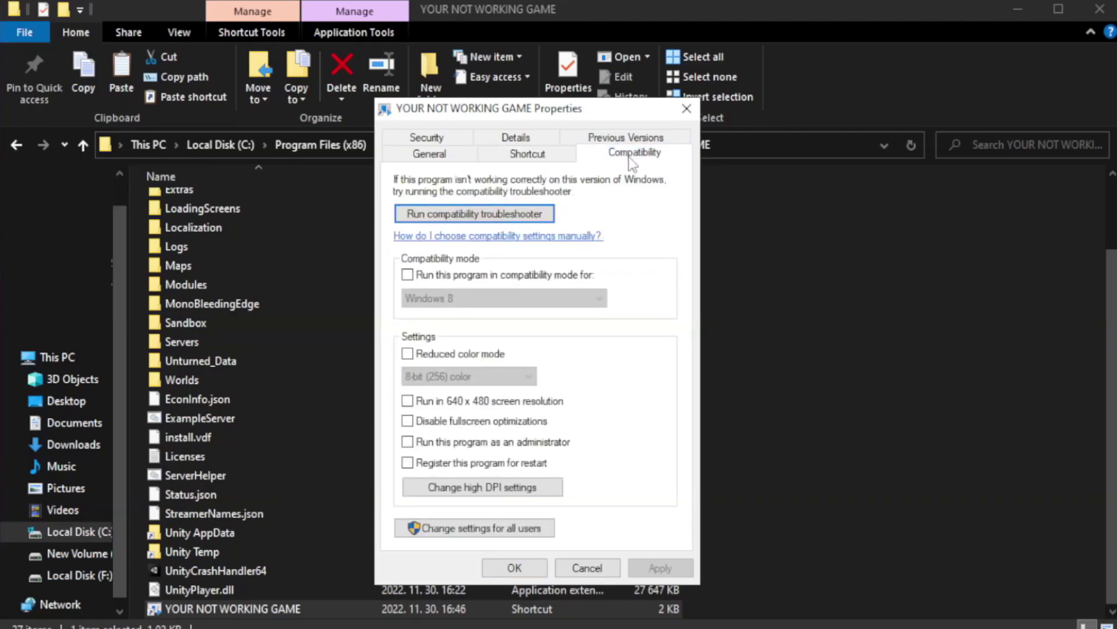
Enable Windows 8 compatibility mode and Run as administrator, then apply and confirm.
left_click(442, 273)
left_click(479, 298)
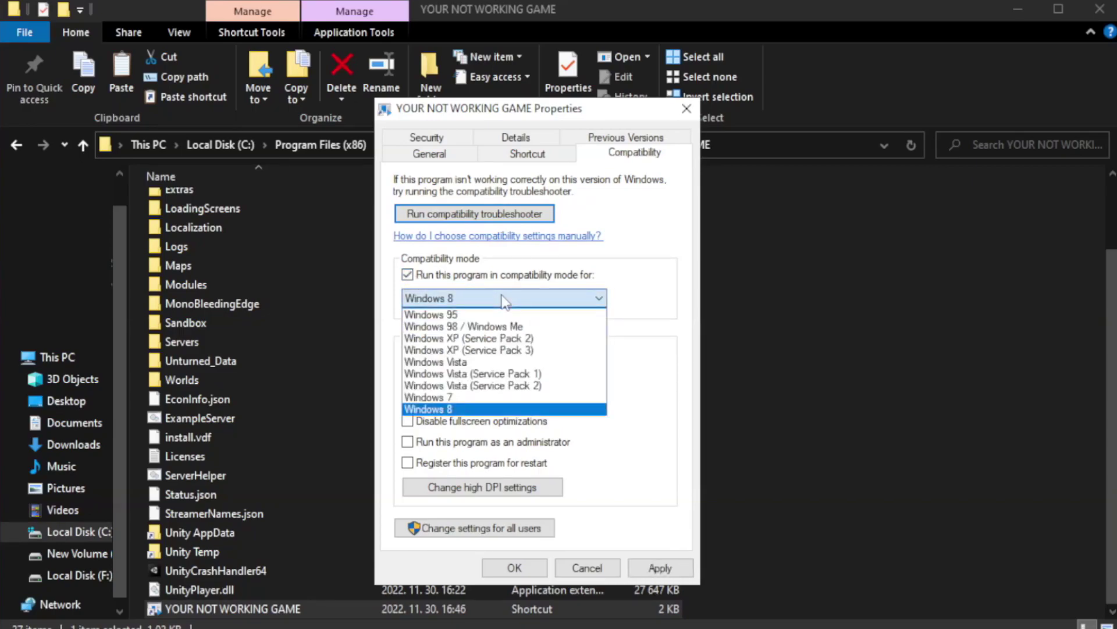
left_click(473, 411)
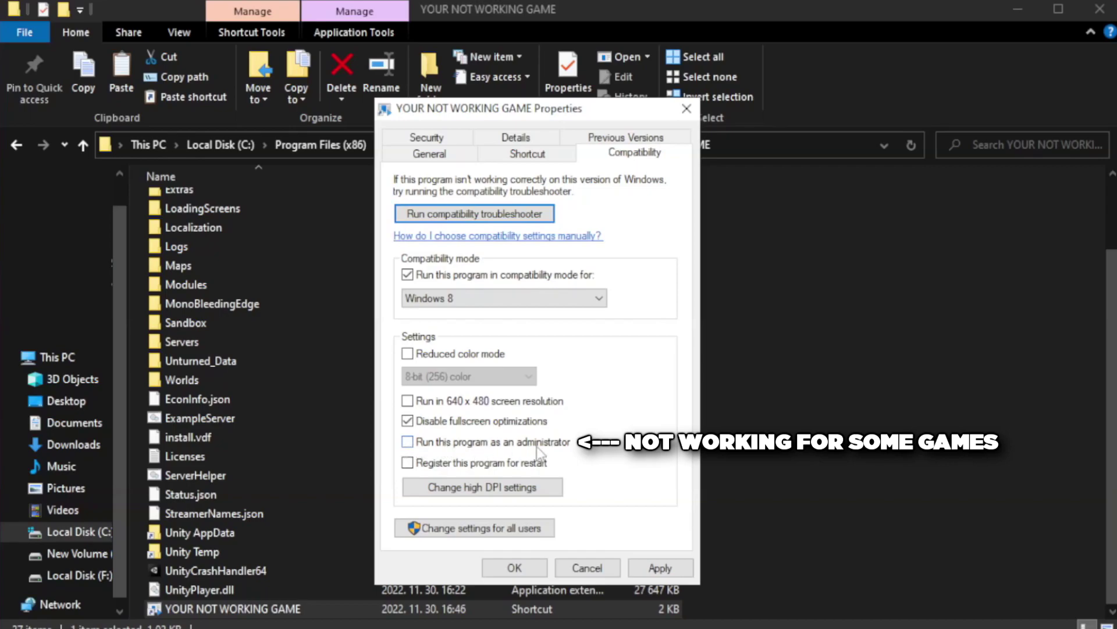
left_click(440, 450)
left_click(661, 568)
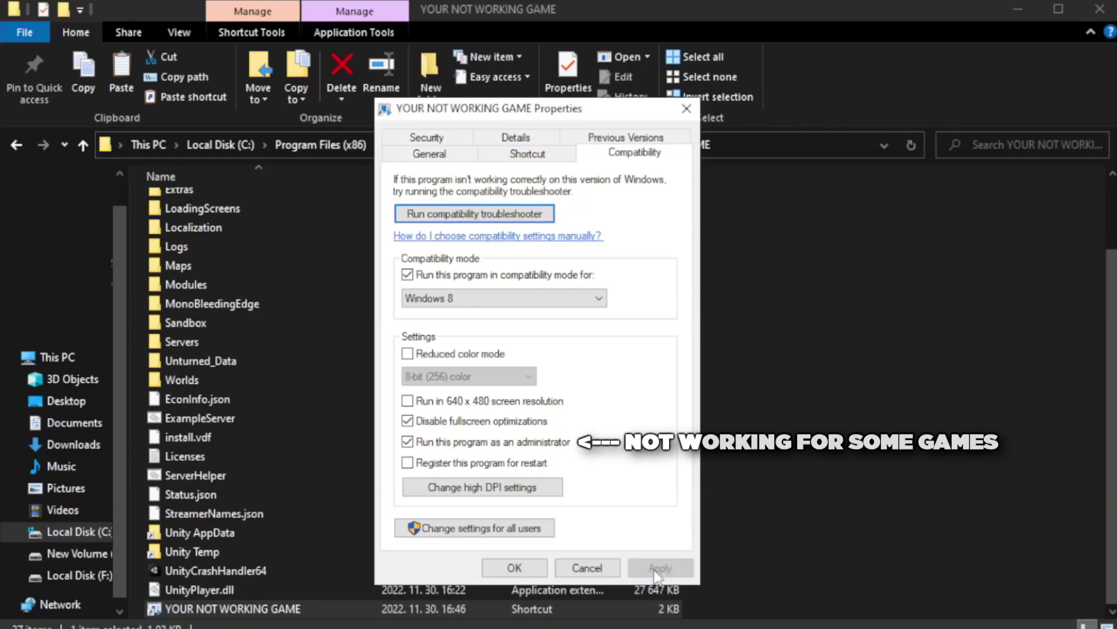
left_click(511, 569)
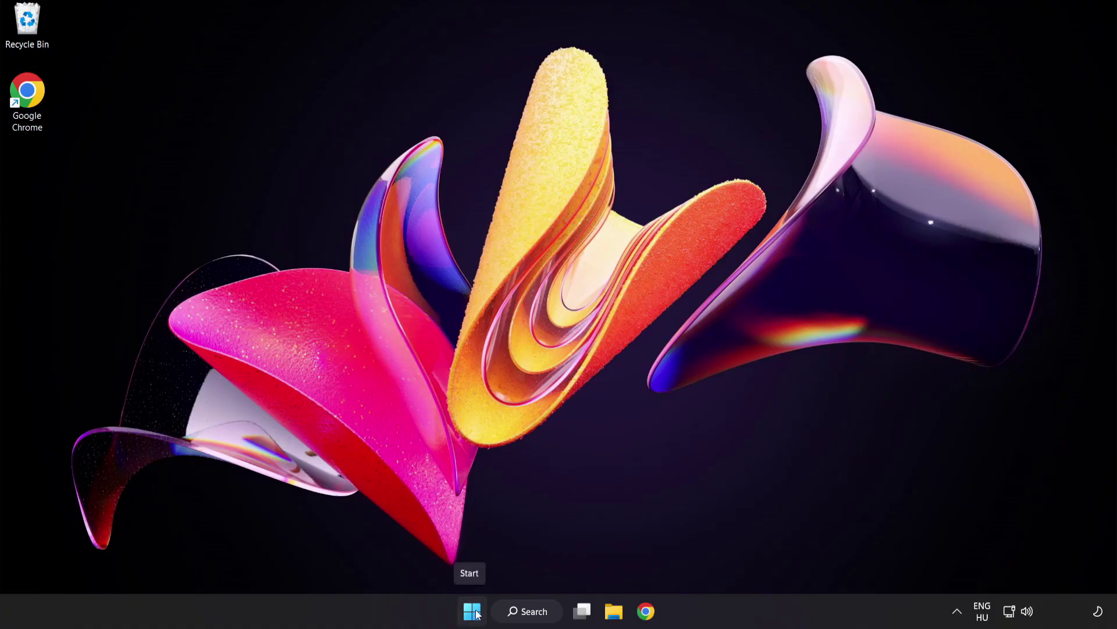
Start Task Manager from the Start button menu and show its Startup apps list.
right_click(475, 614)
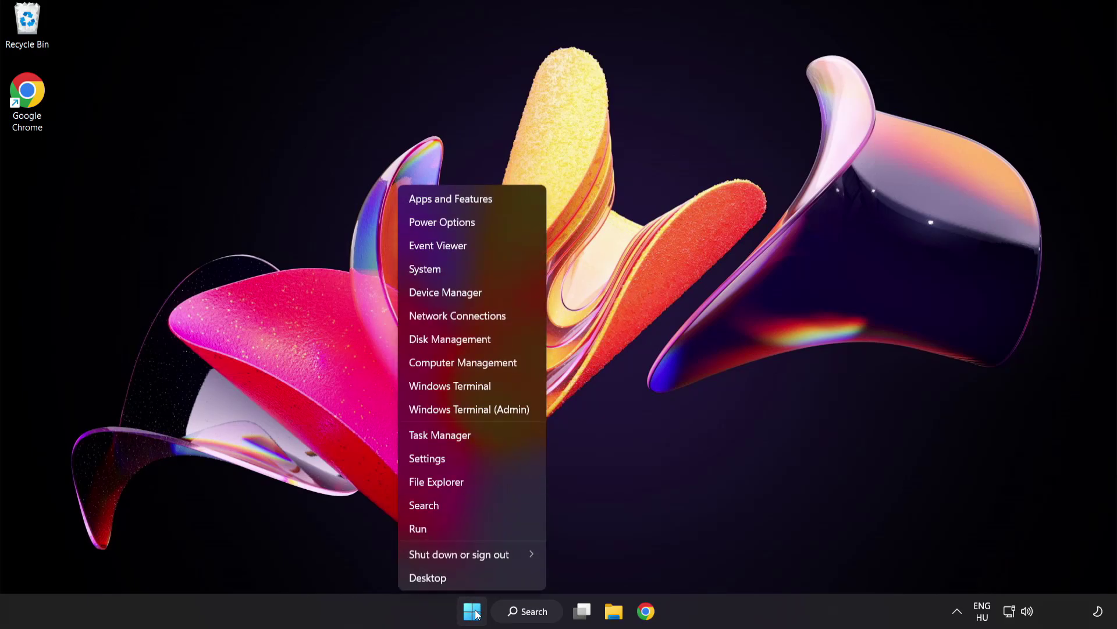
left_click(483, 434)
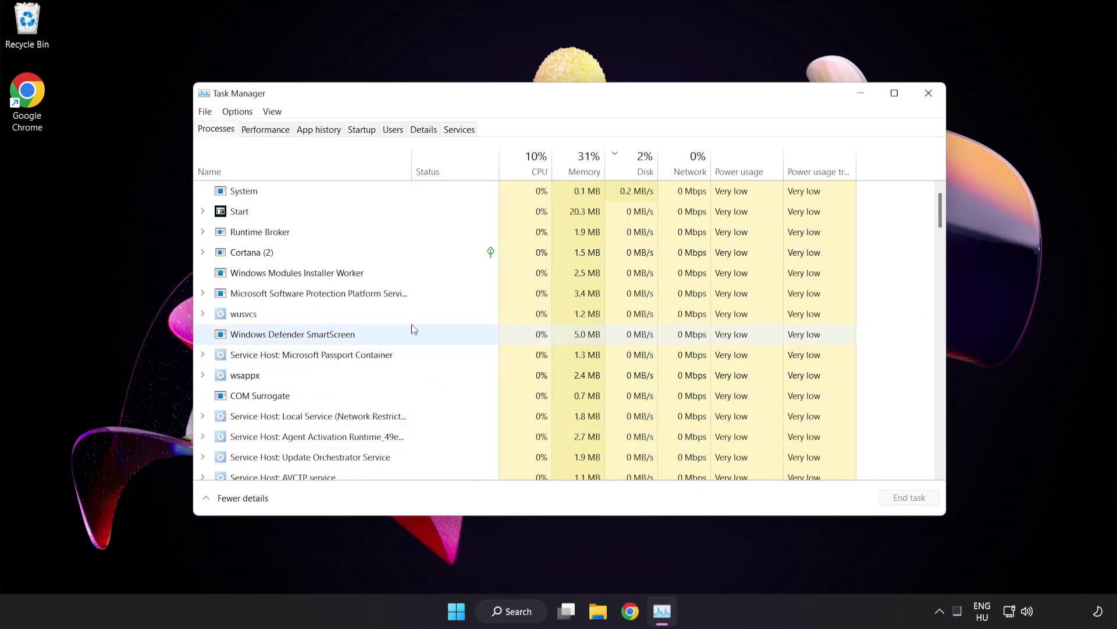
left_click(369, 131)
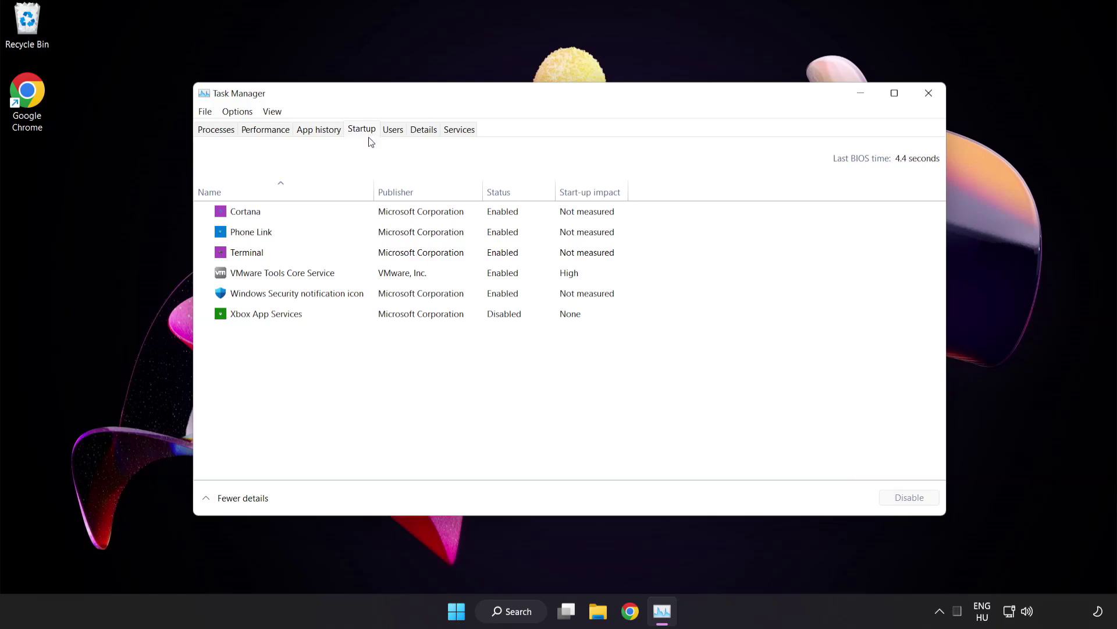
Disable Cortana, Phone Link, Terminal and the Windows Security notification icon at startup, then close Task Manager.
left_click(369, 217)
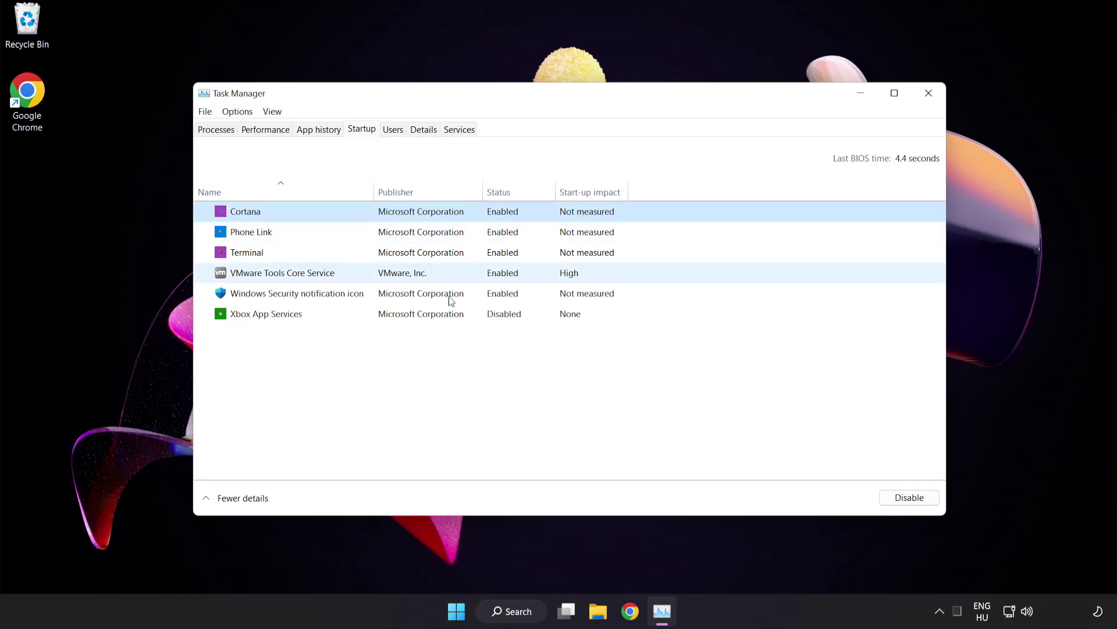
left_click(909, 498)
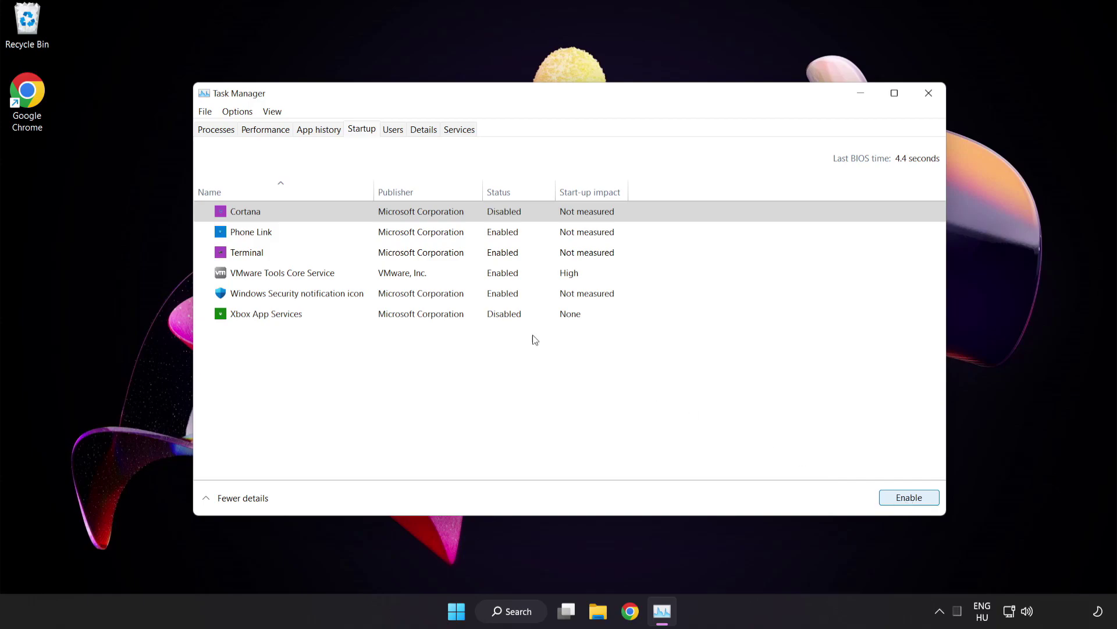
left_click(344, 231)
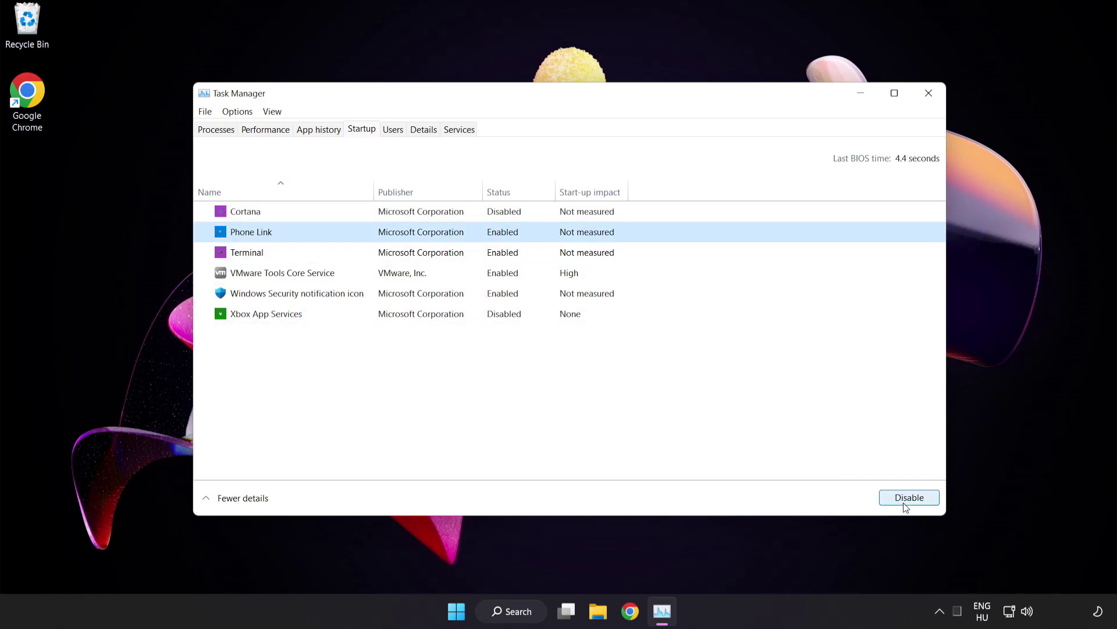
left_click(905, 505)
left_click(354, 252)
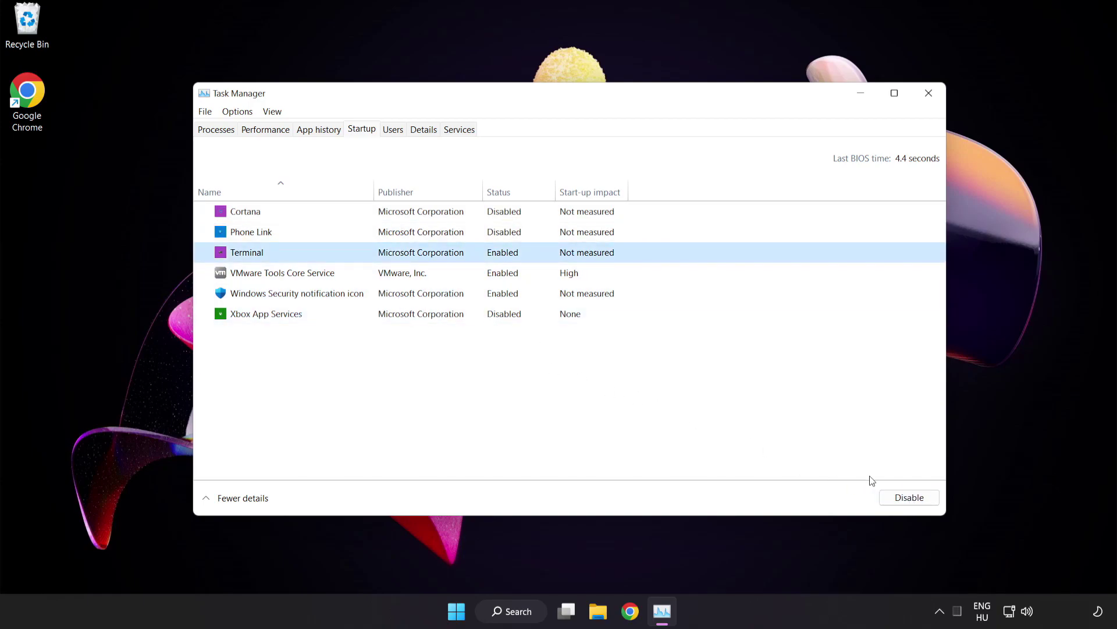
left_click(908, 496)
left_click(384, 294)
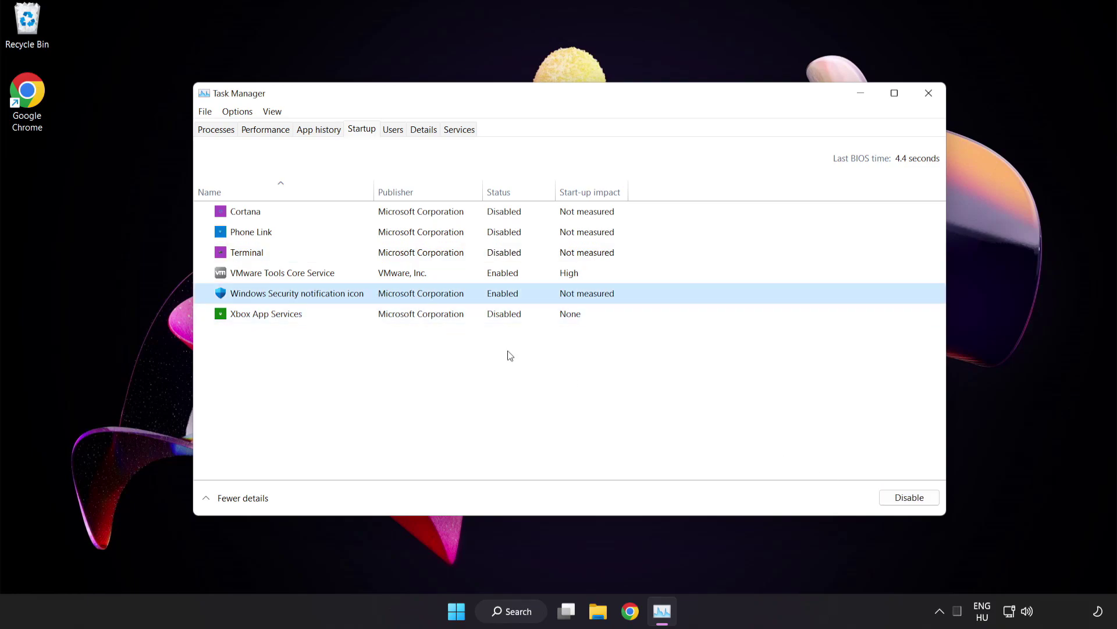
left_click(902, 504)
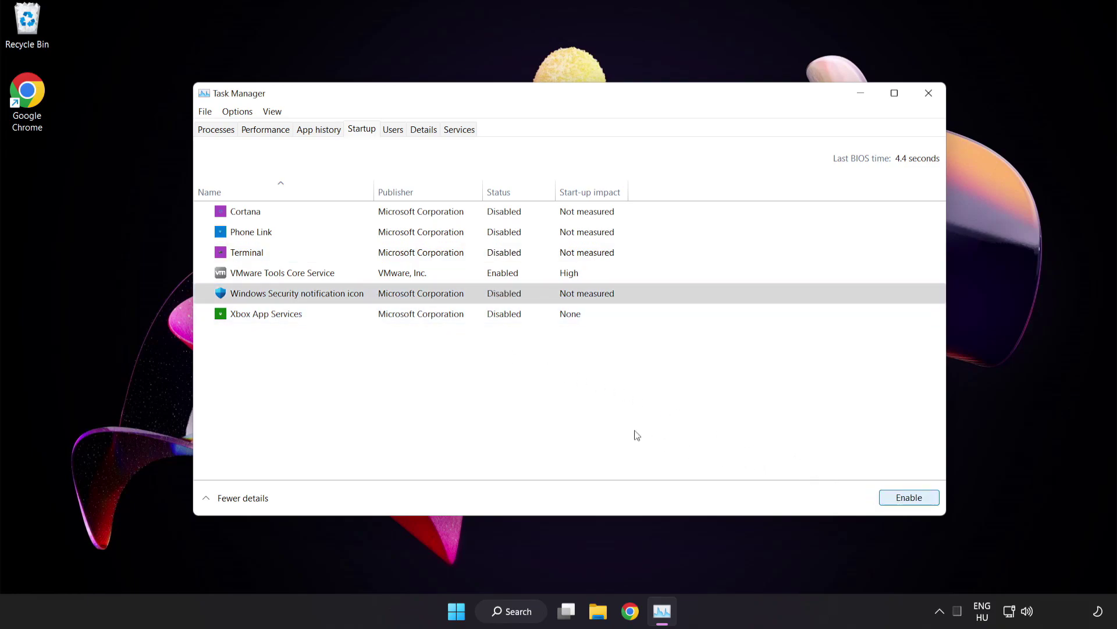
left_click(928, 94)
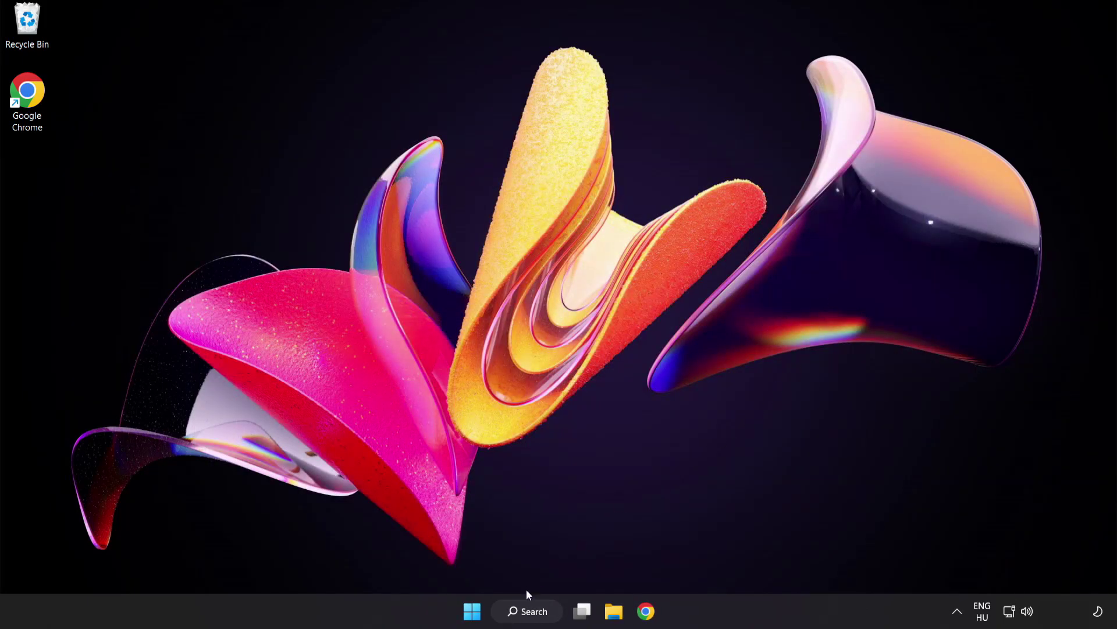
Launch Command Prompt as administrator via Windows Search.
left_click(530, 613)
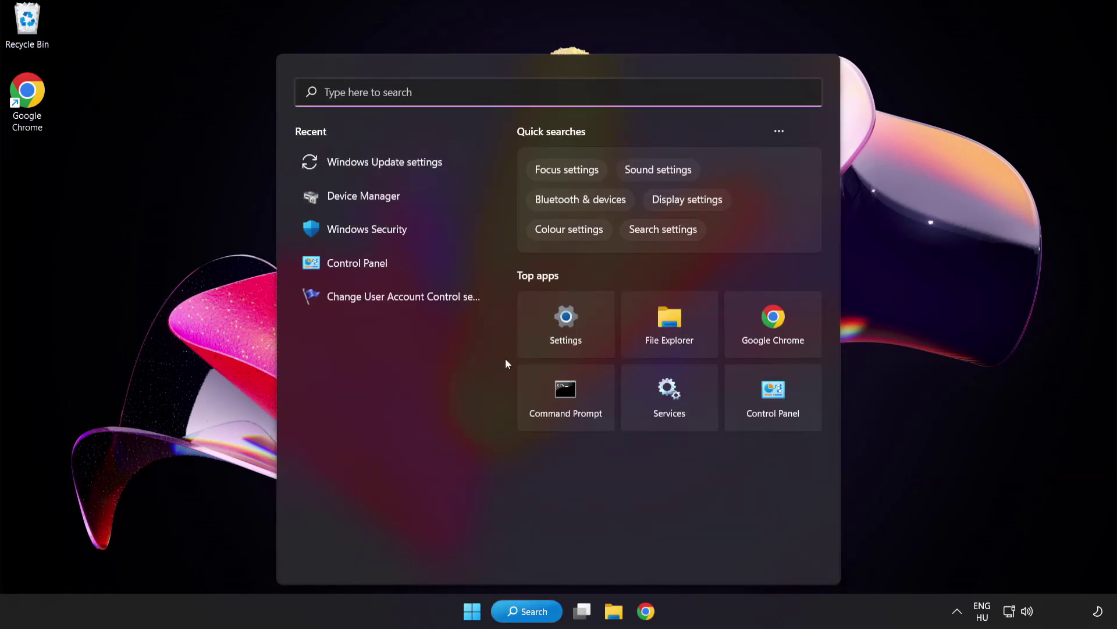
type("cm")
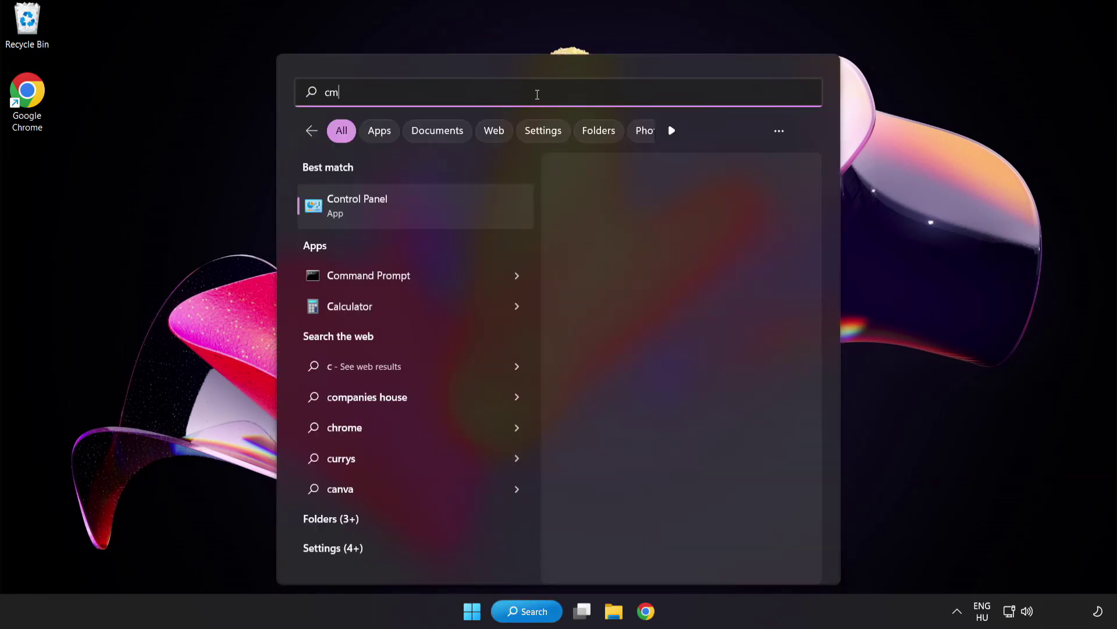
type("d")
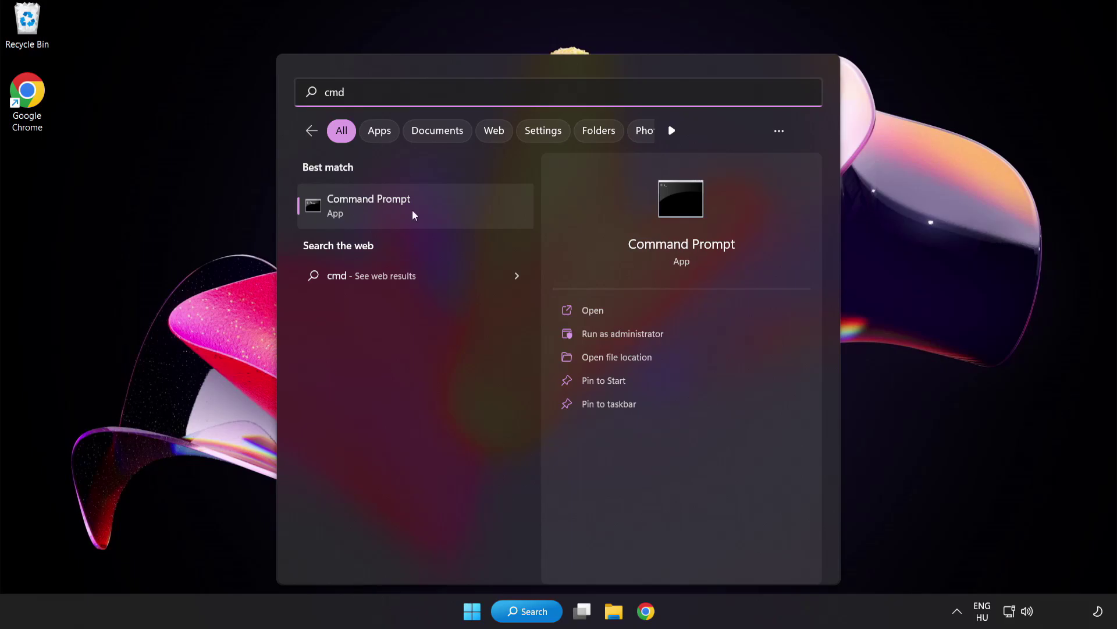
right_click(418, 215)
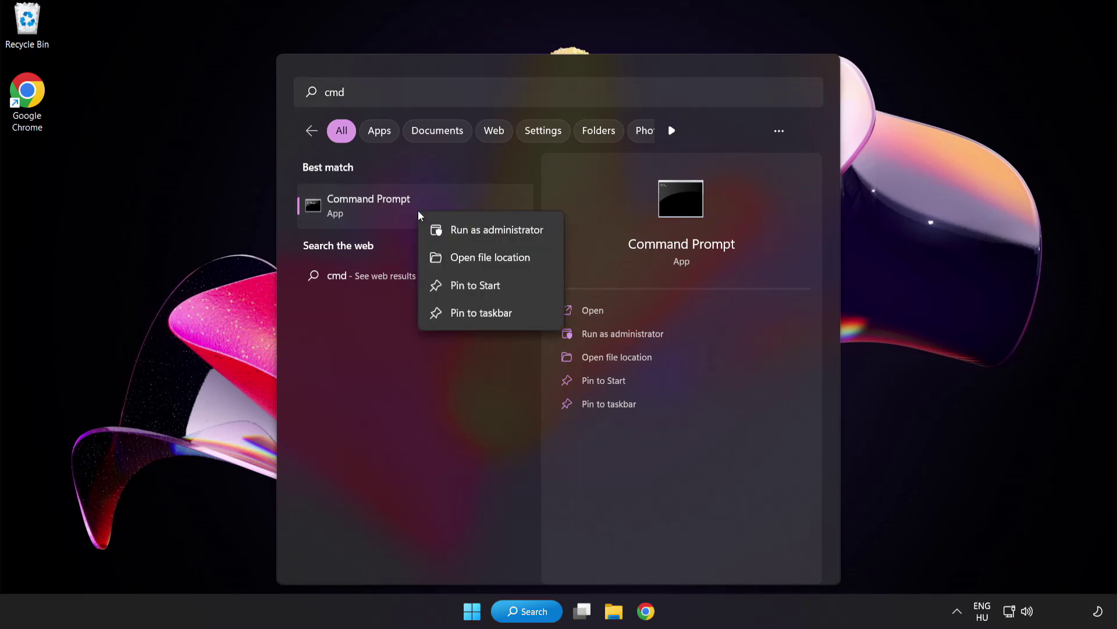
left_click(471, 233)
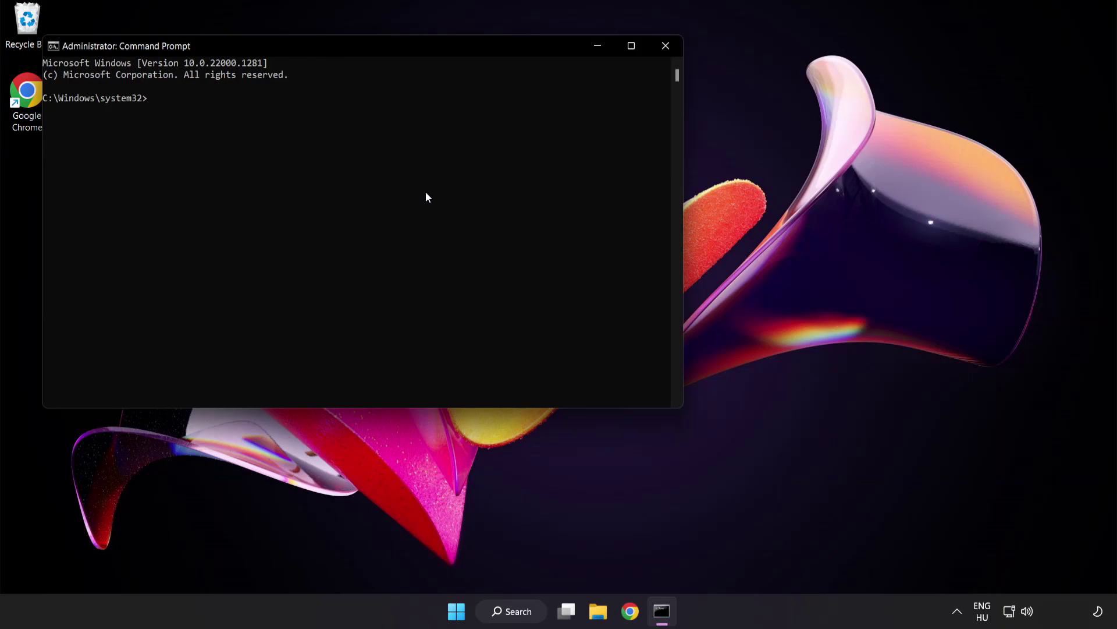
left_click_drag(319, 46, 486, 109)
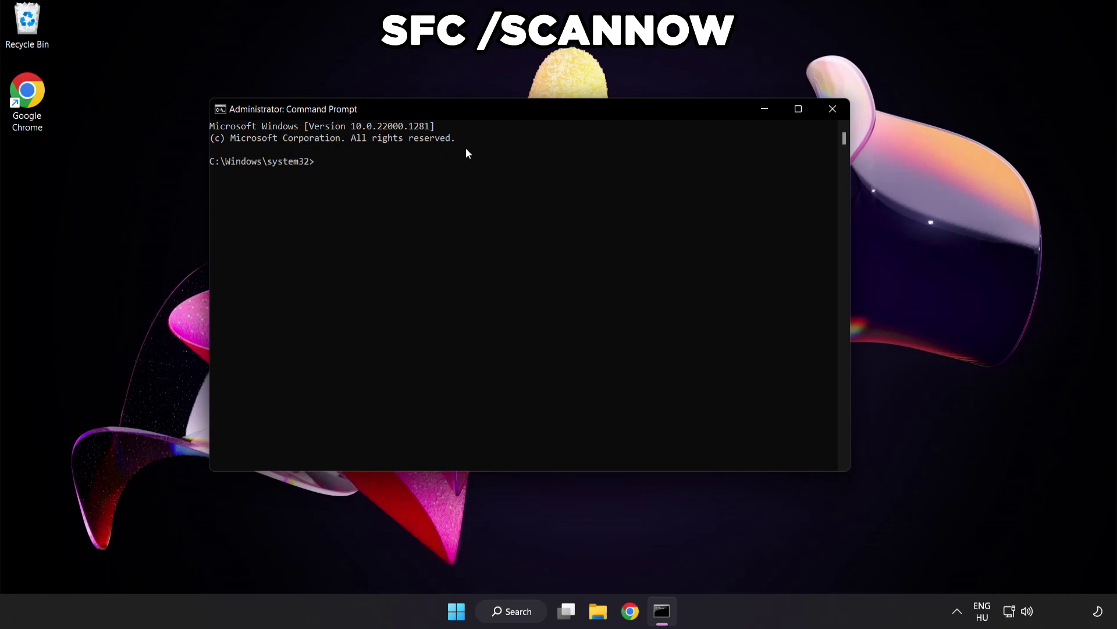
type("sfc /")
type("scannow")
Run sfc /scannow, which reports no integrity violations, then close Command Prompt.
key("Return")
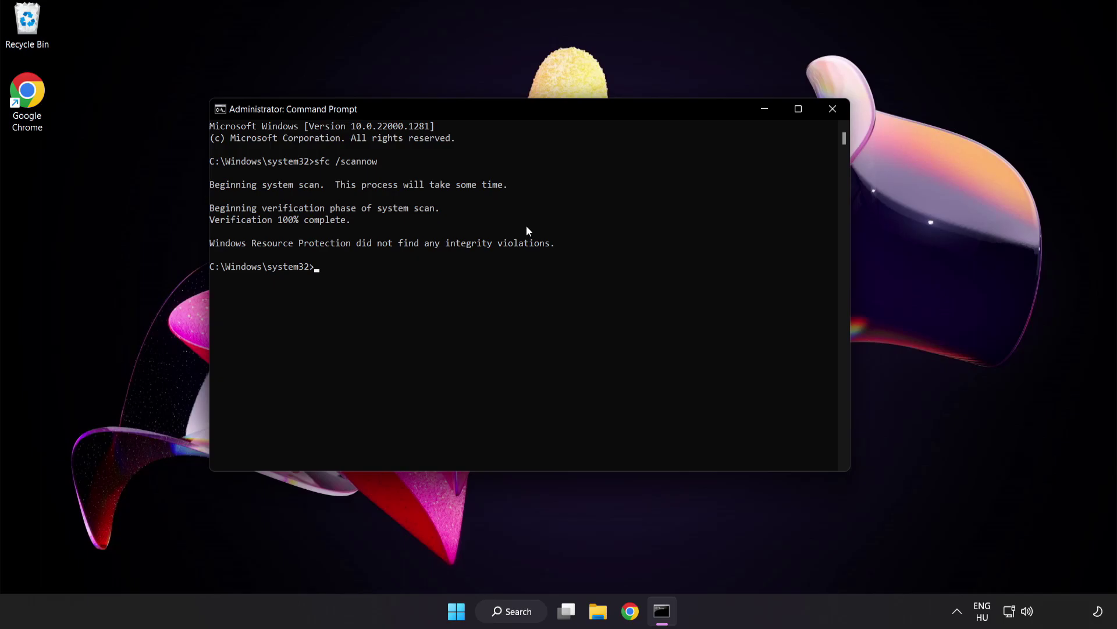
left_click(831, 112)
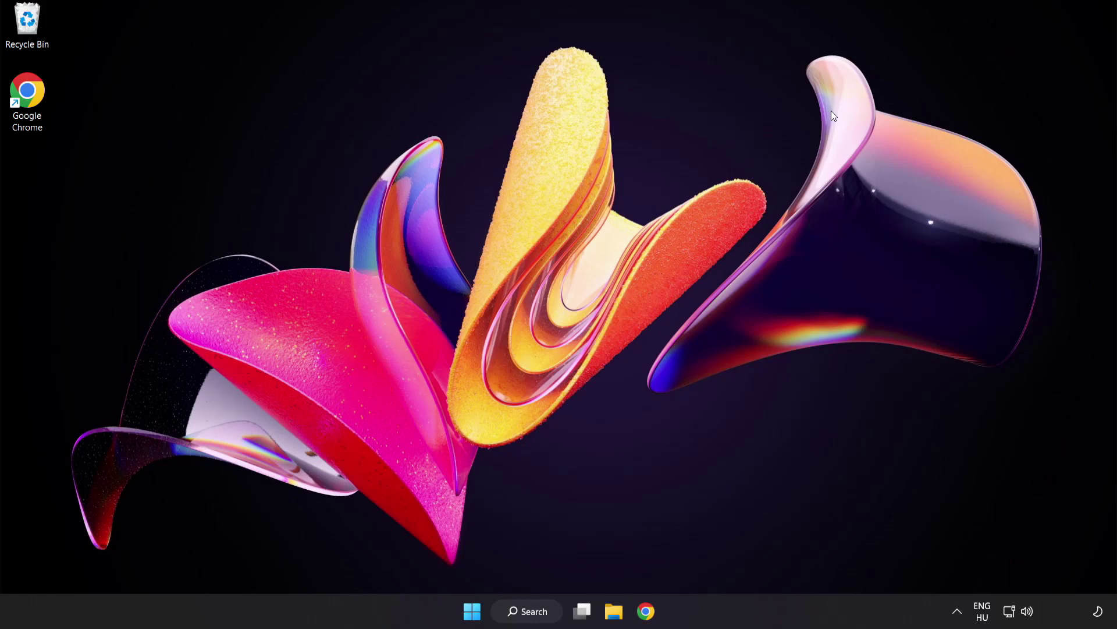
left_click(472, 610)
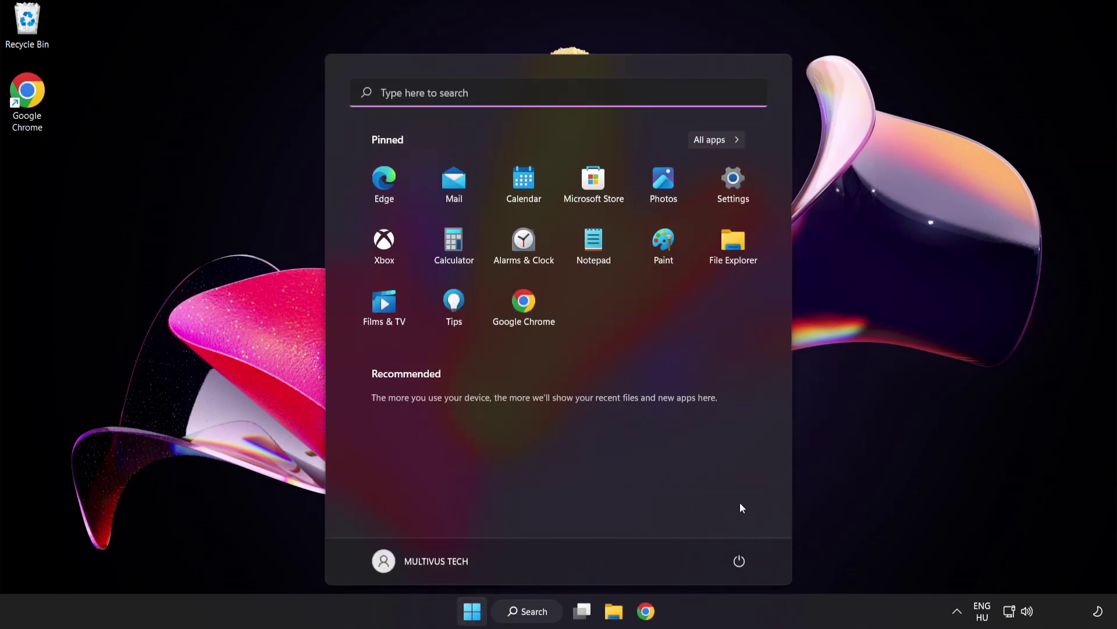
left_click(742, 562)
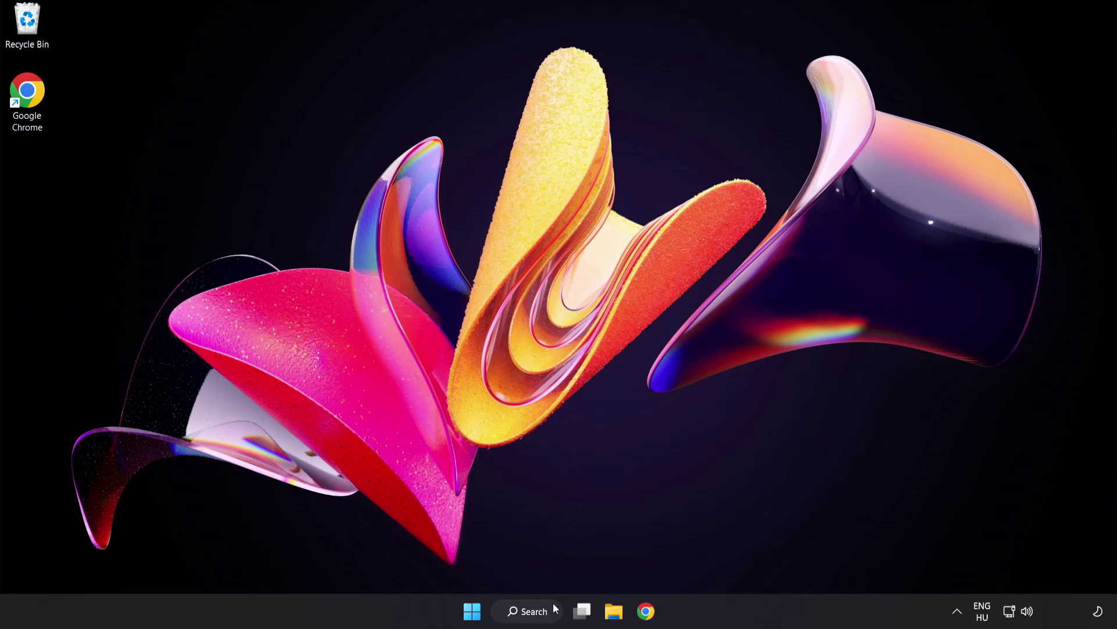
In Windows Security, reach Virus & threat protection settings and the Defender exclusions list.
left_click(539, 611)
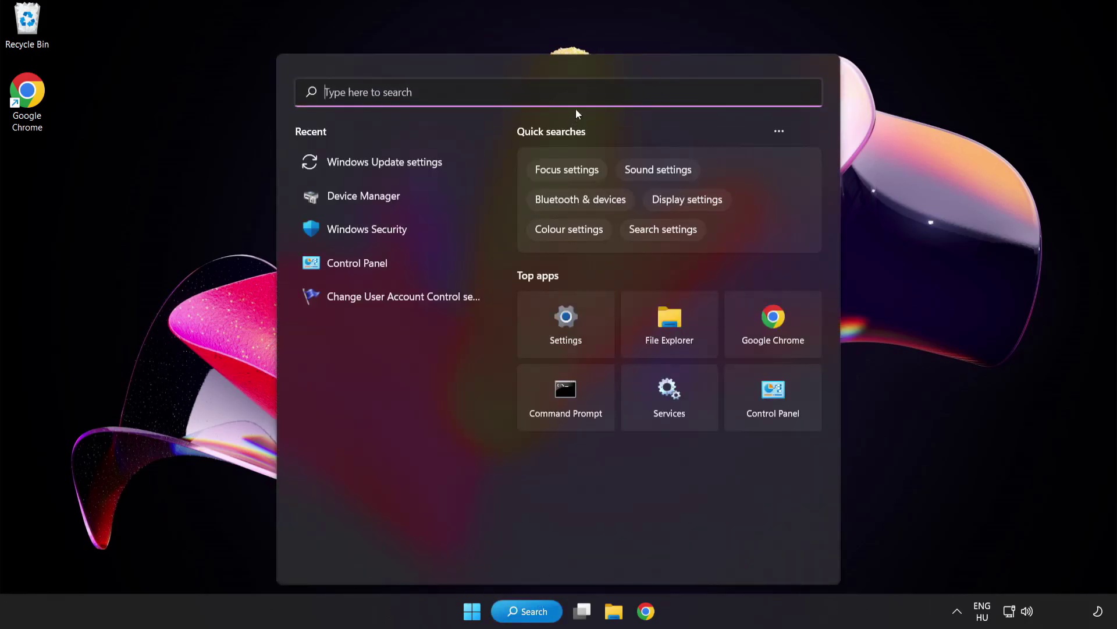
type("securi")
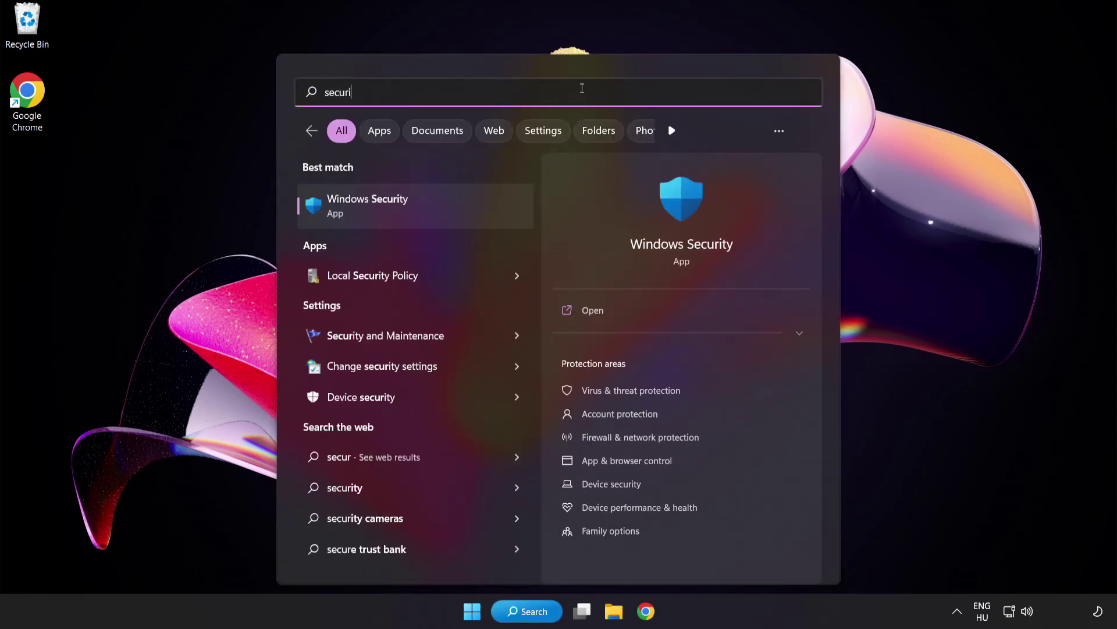
type("ty")
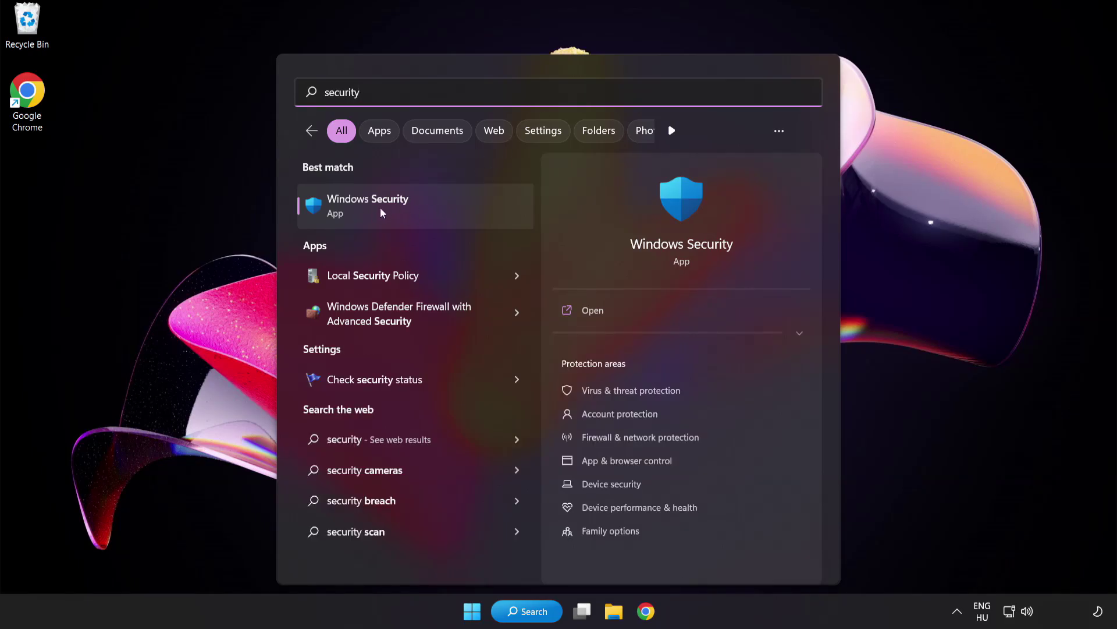
left_click(422, 203)
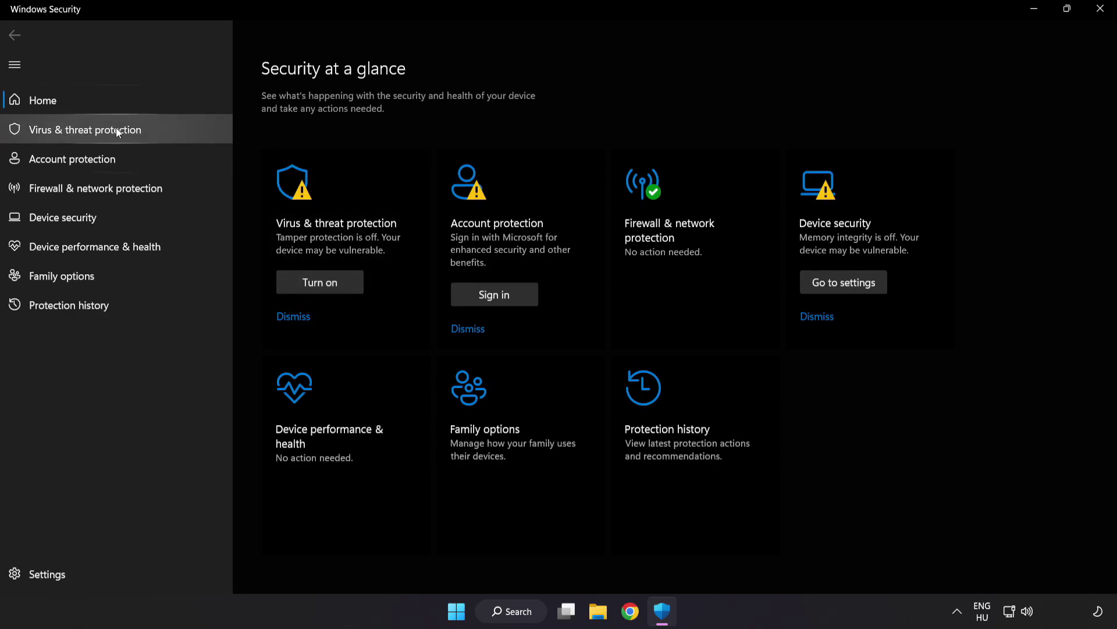
left_click(169, 128)
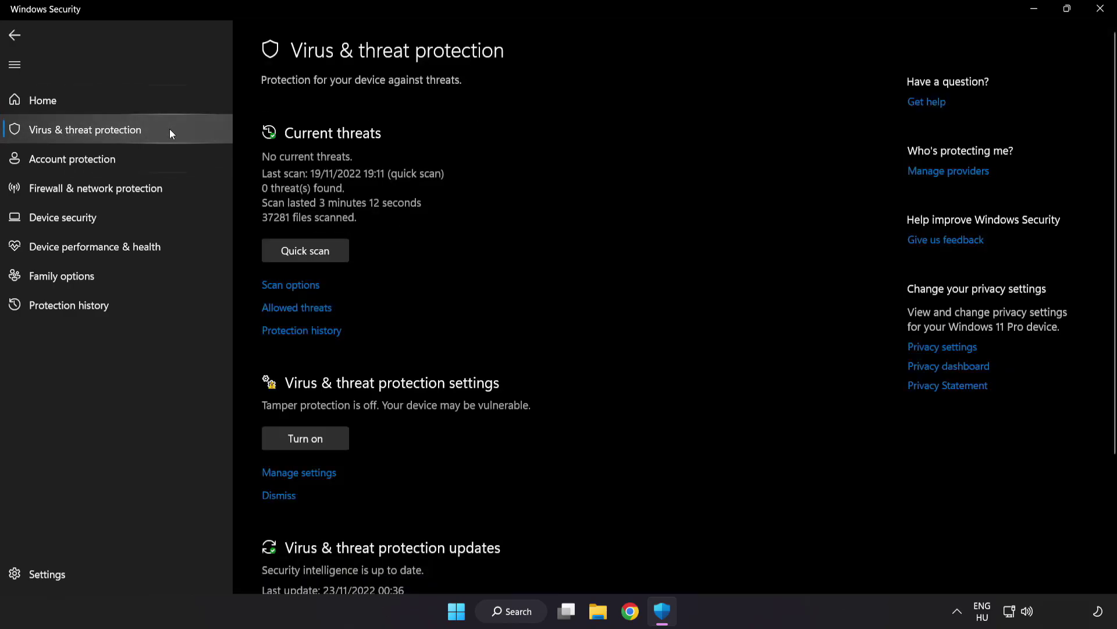
scroll(707, 172, "down", 2)
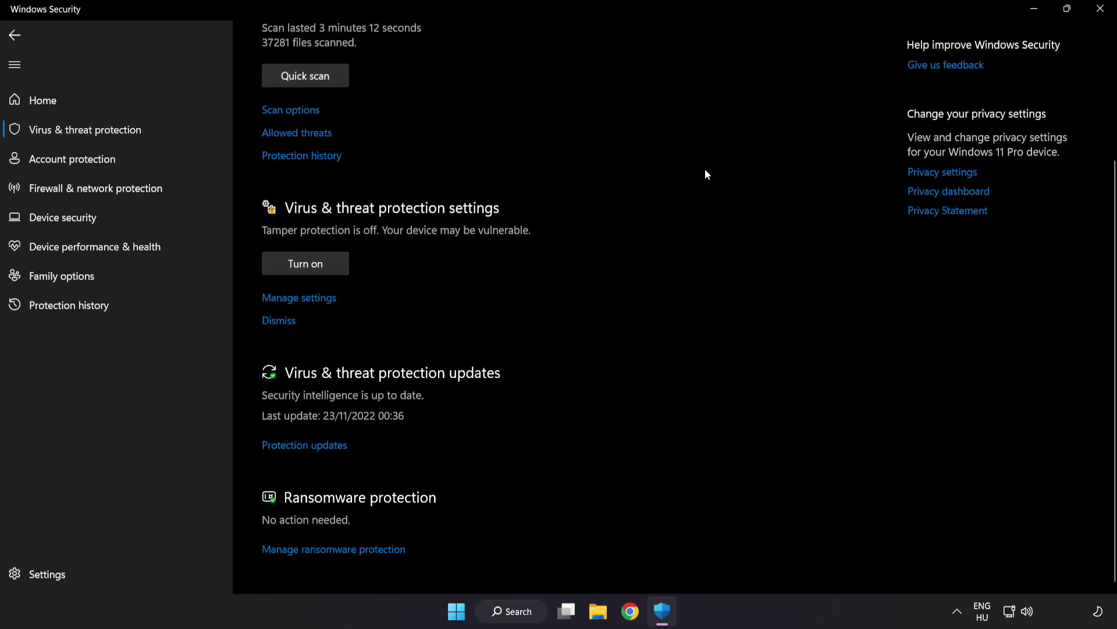
left_click(306, 300)
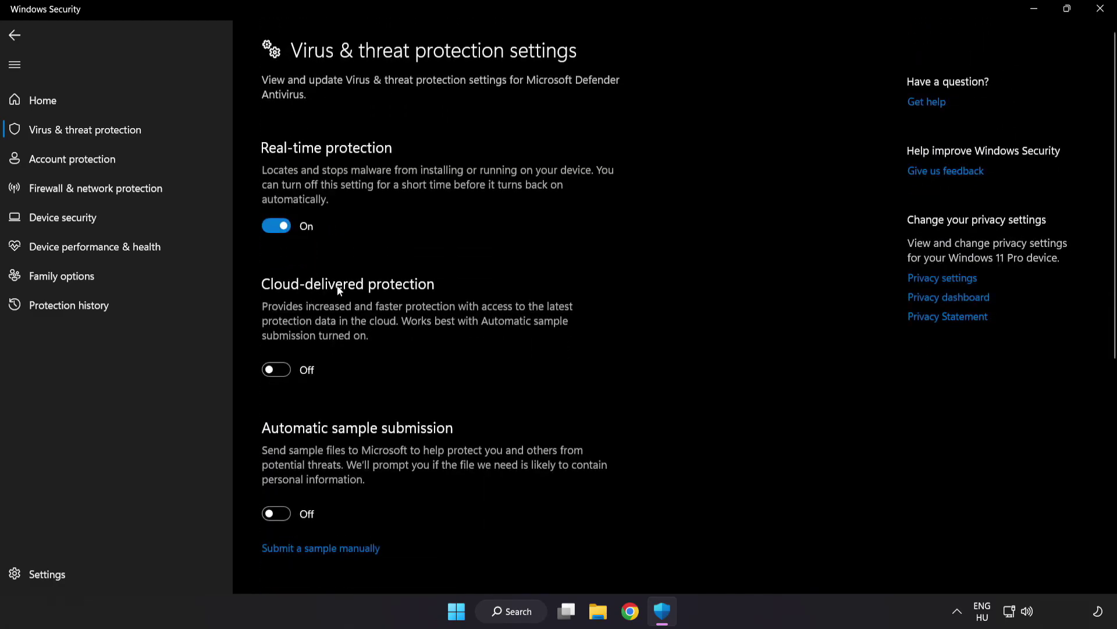
scroll(650, 306, "down", 2)
scroll(649, 308, "down", 3)
scroll(649, 309, "down", 1)
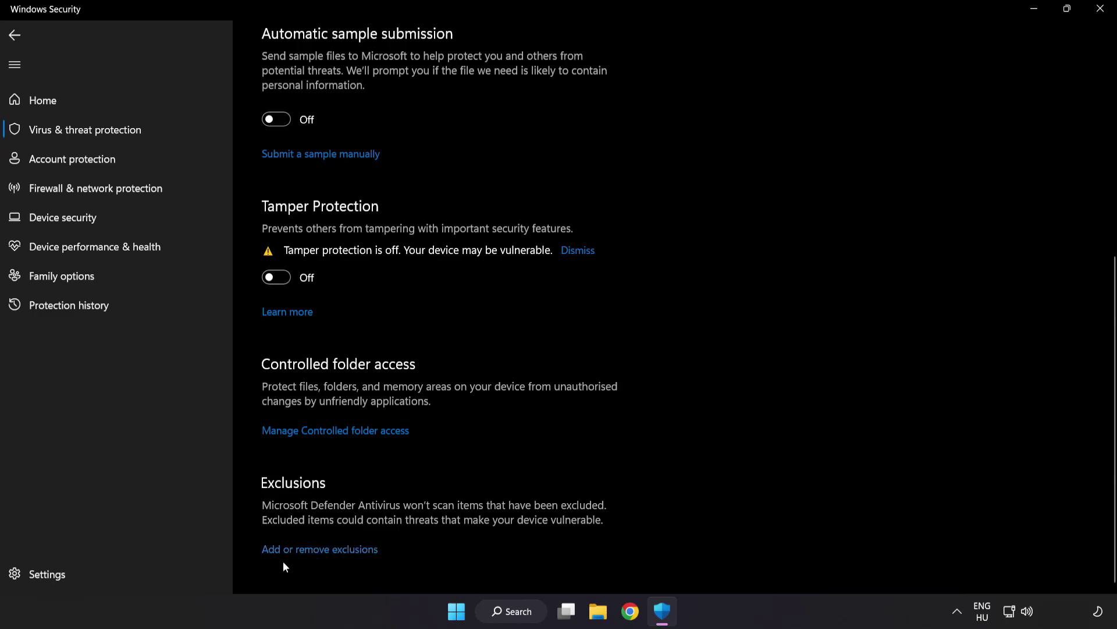
left_click(326, 550)
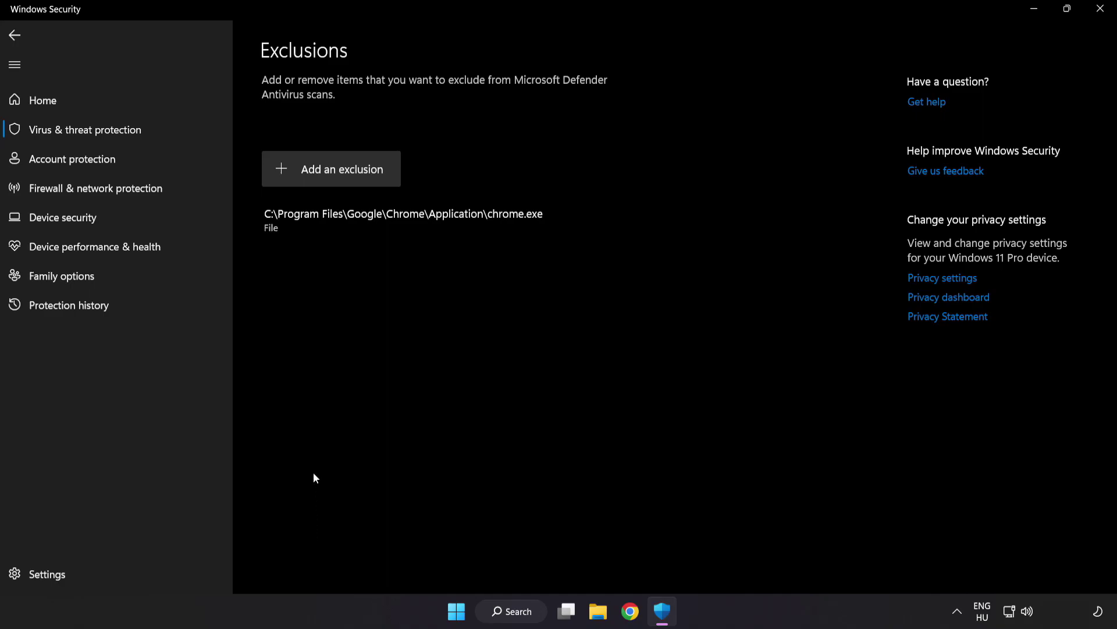
Add a File exclusion and browse from This PC to C:\Program Files (x86).
left_click(333, 176)
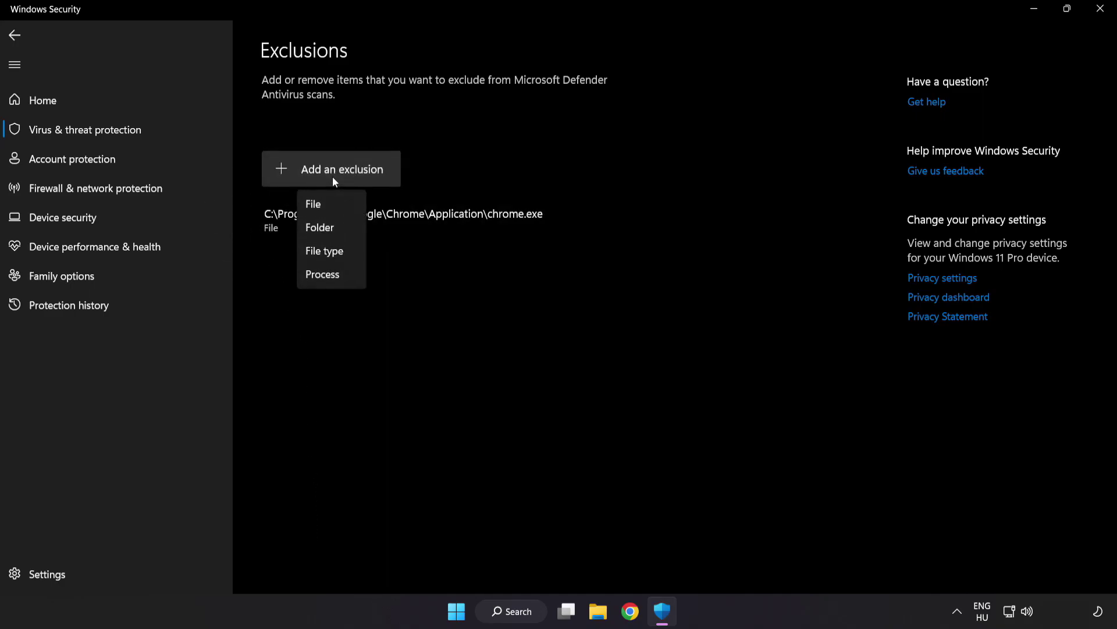
left_click(325, 208)
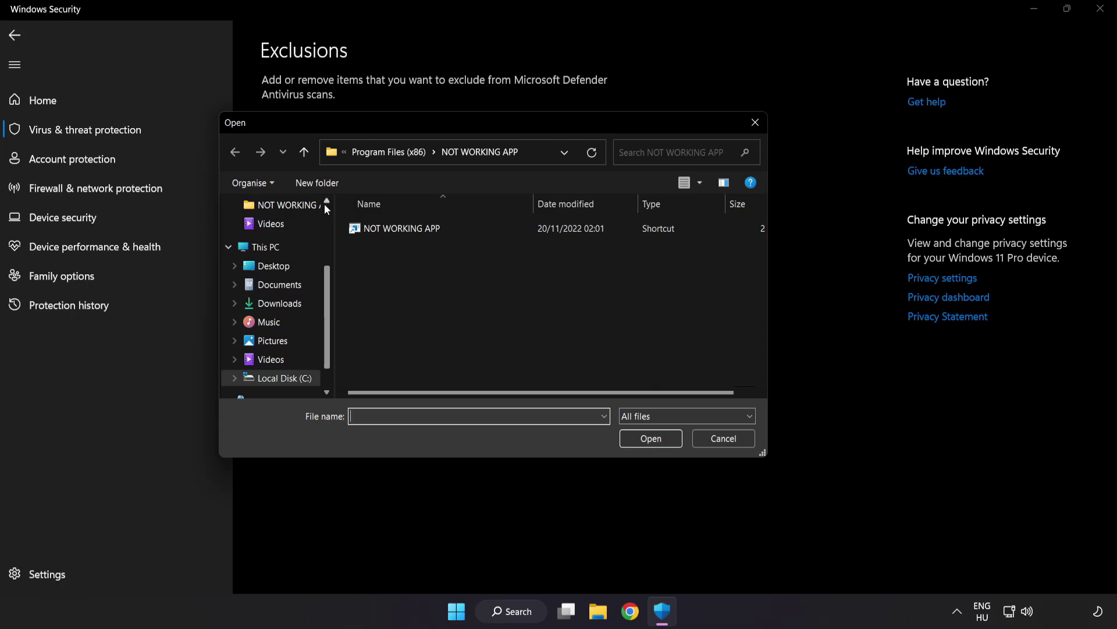
left_click(358, 154)
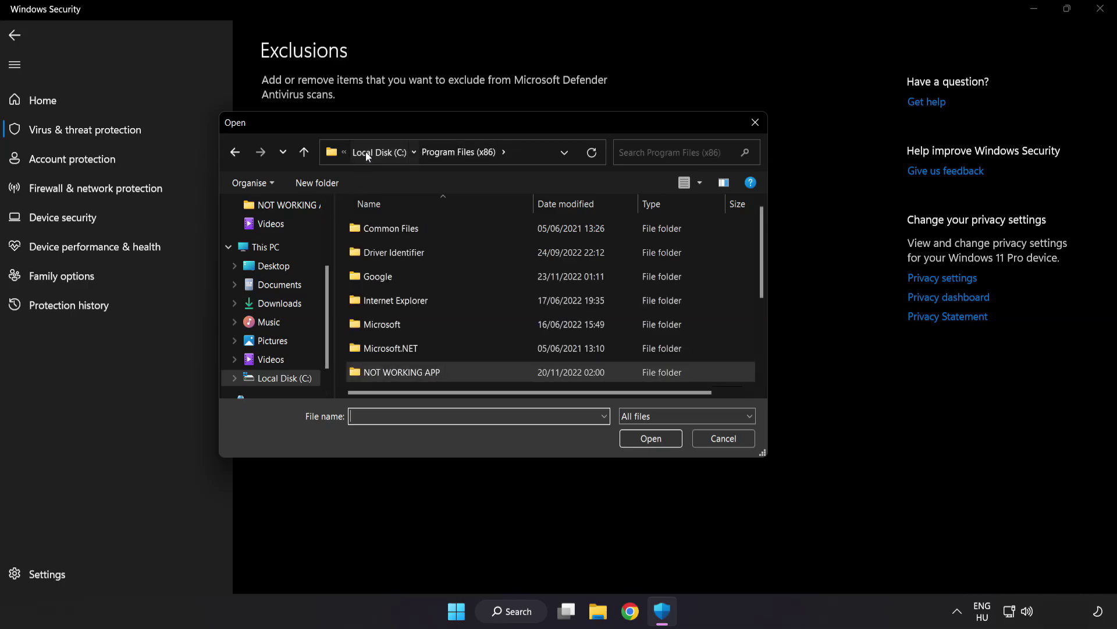
left_click(365, 152)
left_click(369, 151)
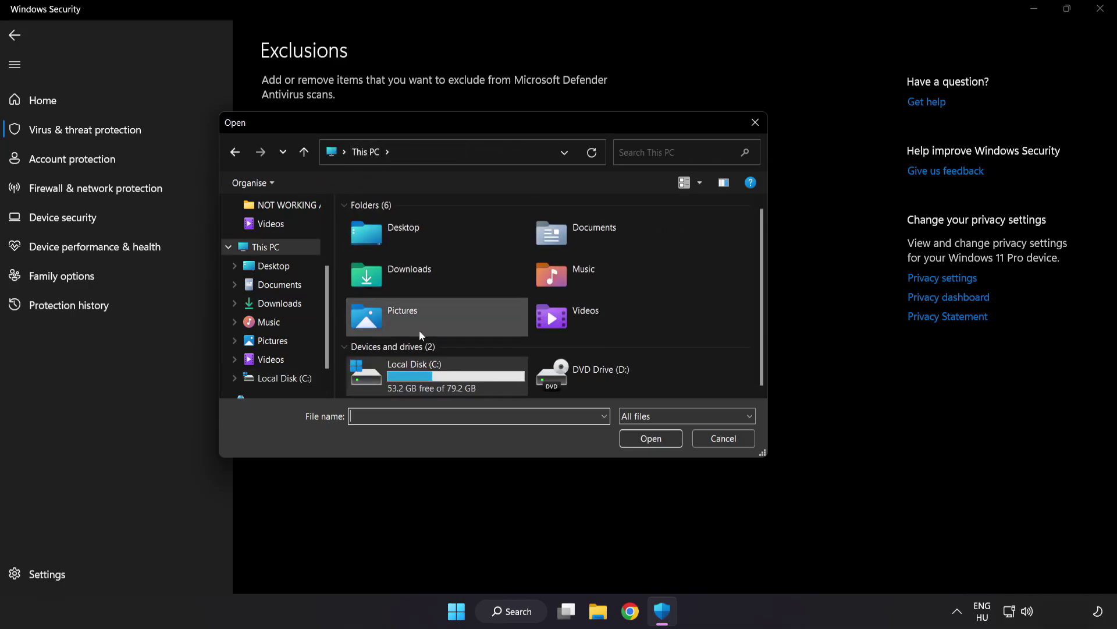
double_click(417, 381)
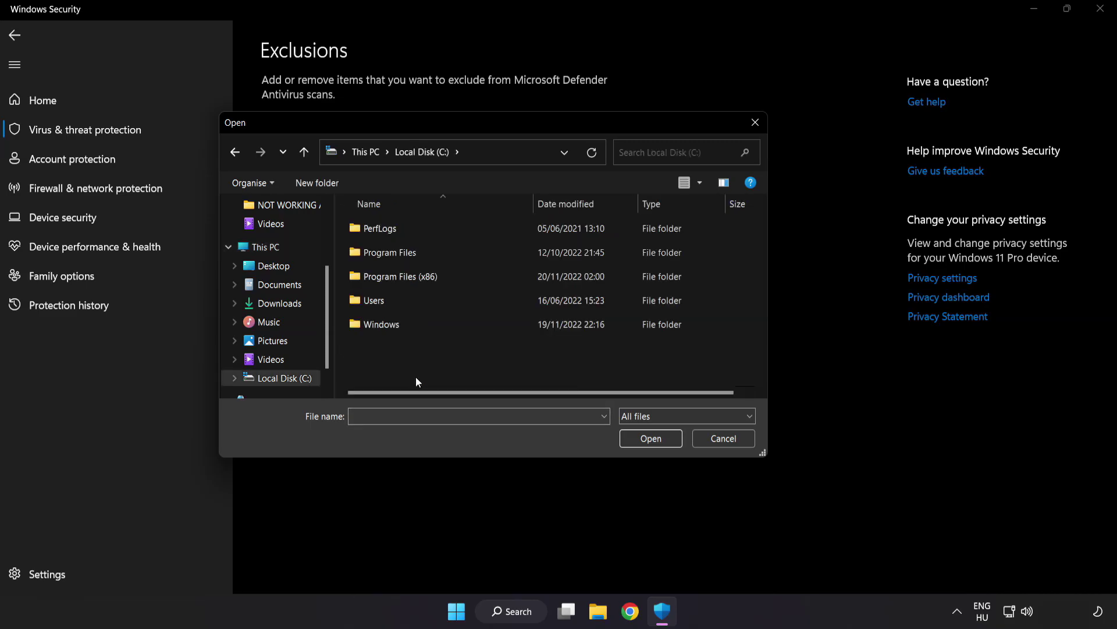
double_click(430, 274)
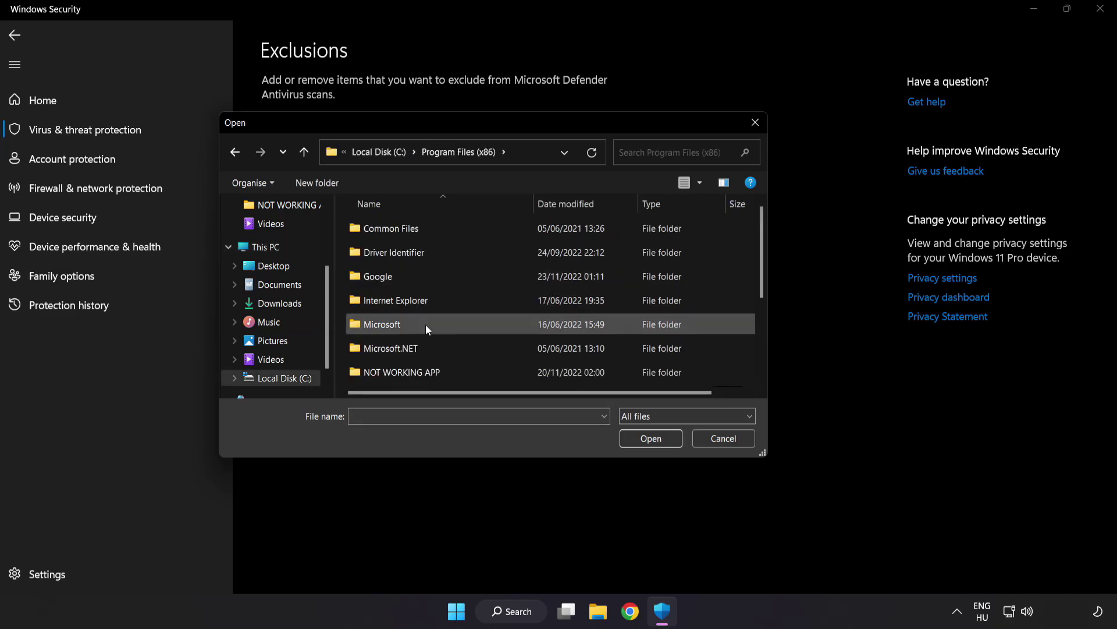
scroll(412, 380, "down", 1)
Select the NOT WORKING APP shortcut as the excluded file, then close Windows Security.
left_click(398, 304)
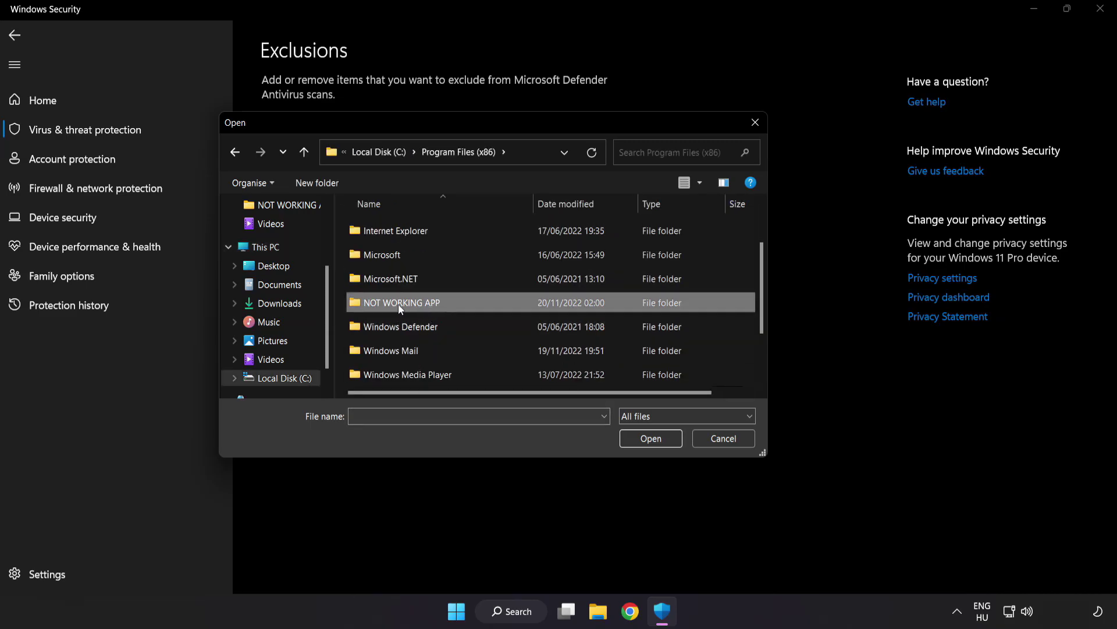
double_click(444, 303)
left_click(411, 233)
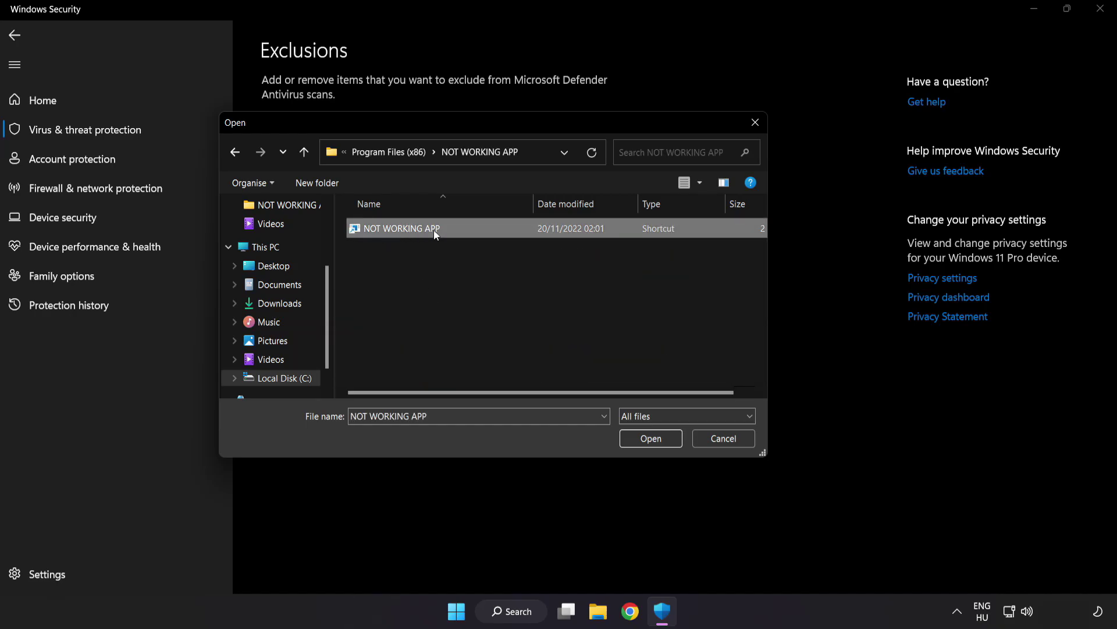
left_click(650, 439)
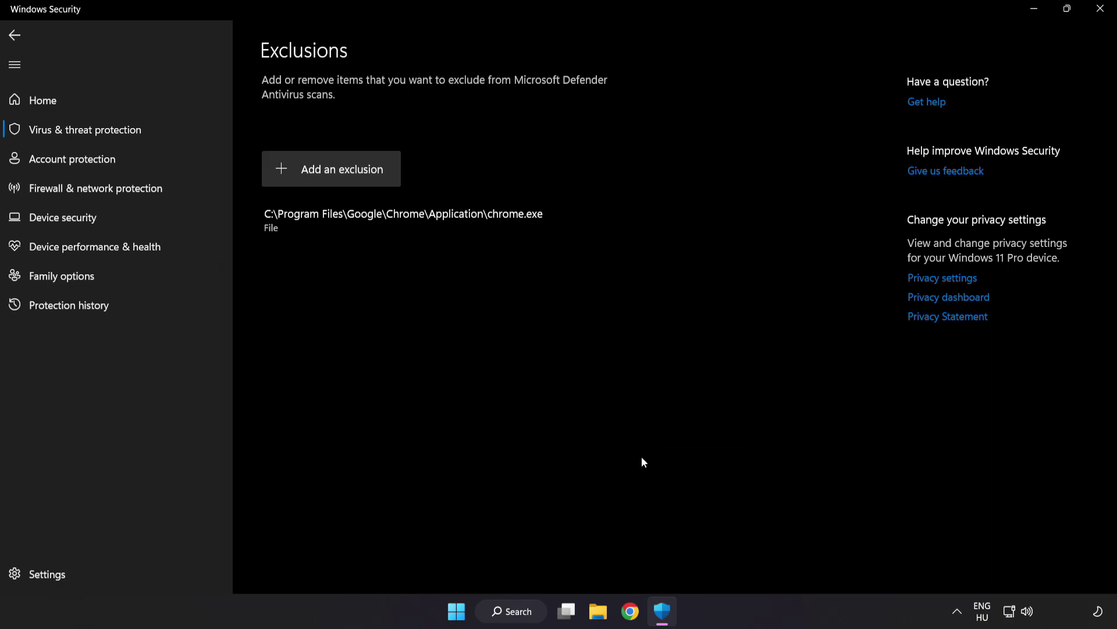
left_click(1097, 17)
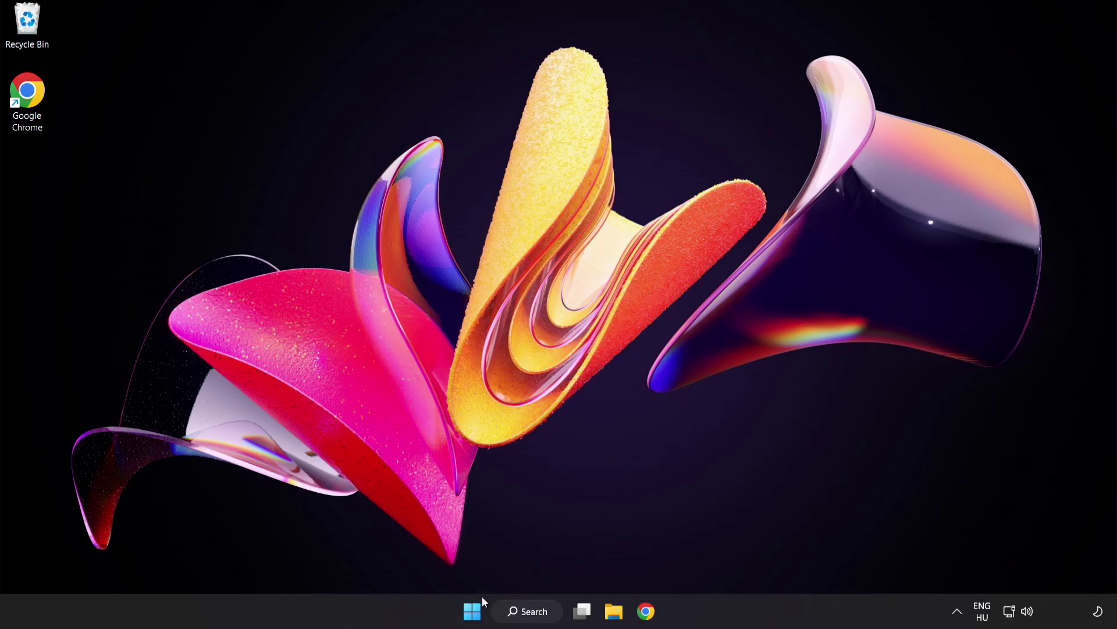
Show the Start menu power options with Restart available.
left_click(472, 610)
left_click(743, 562)
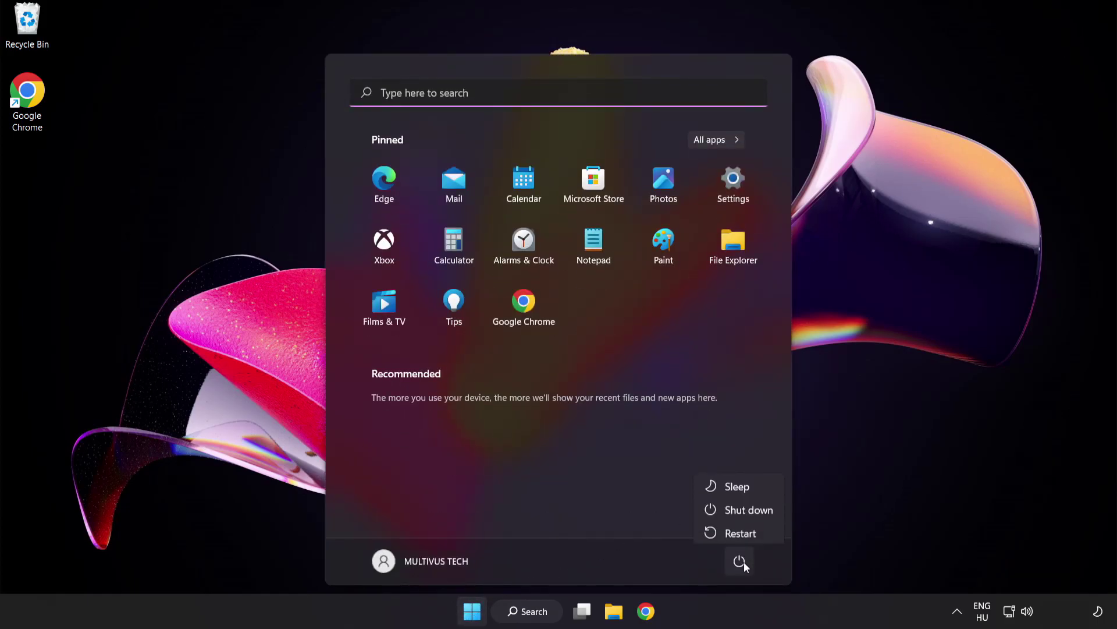